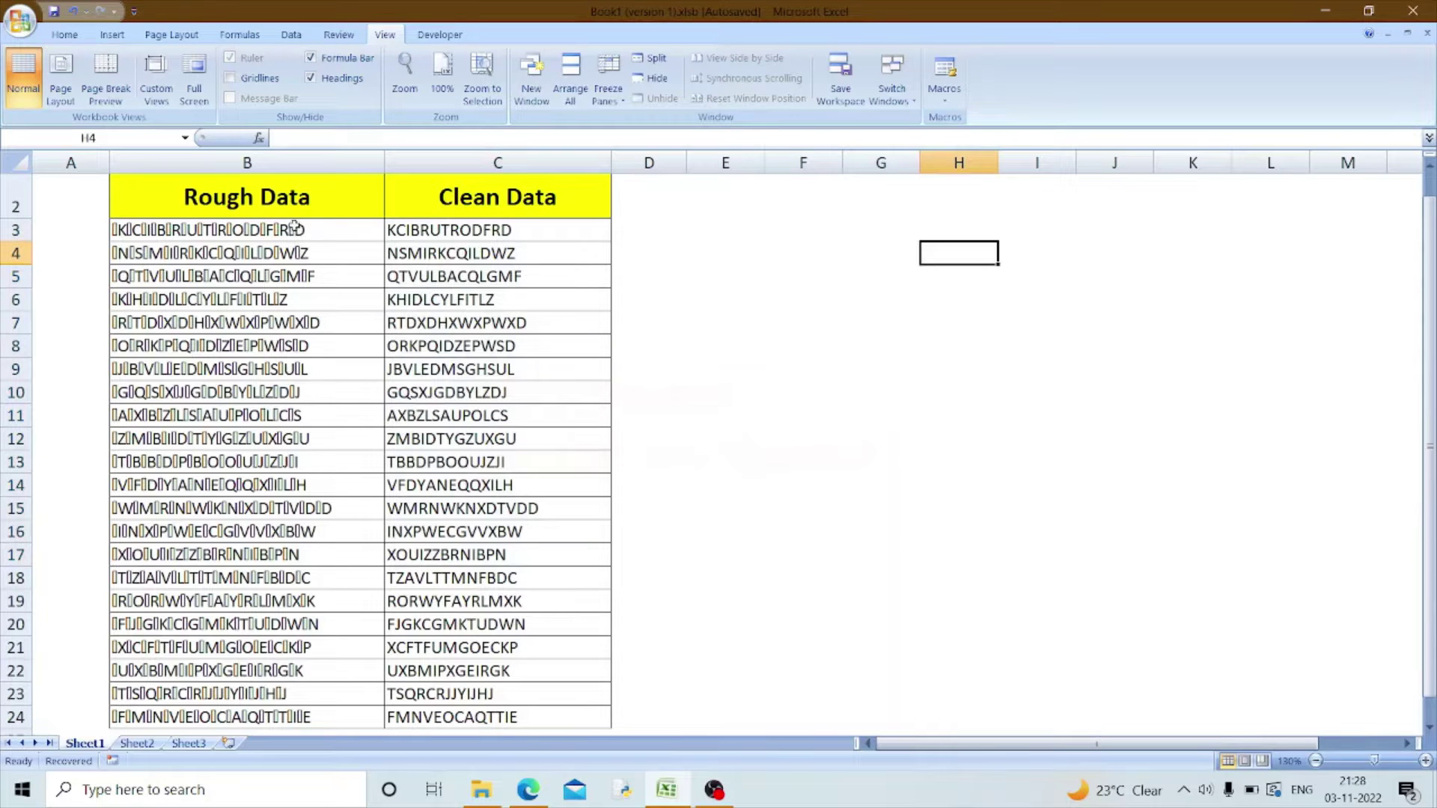
Step: Review the rough data in column B and the =CLEAN(B10) result in C10
drag(294, 226, 288, 558)
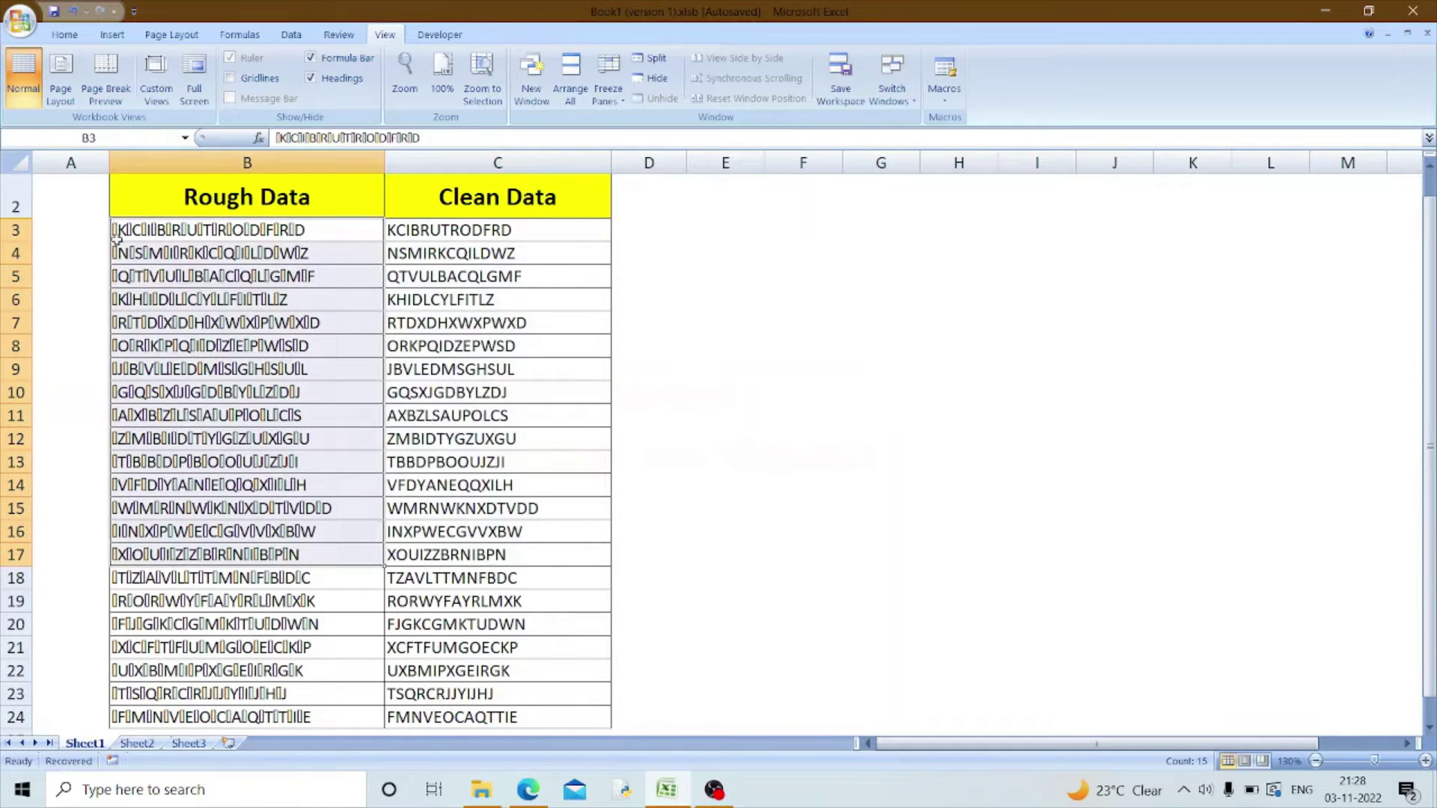
click(180, 255)
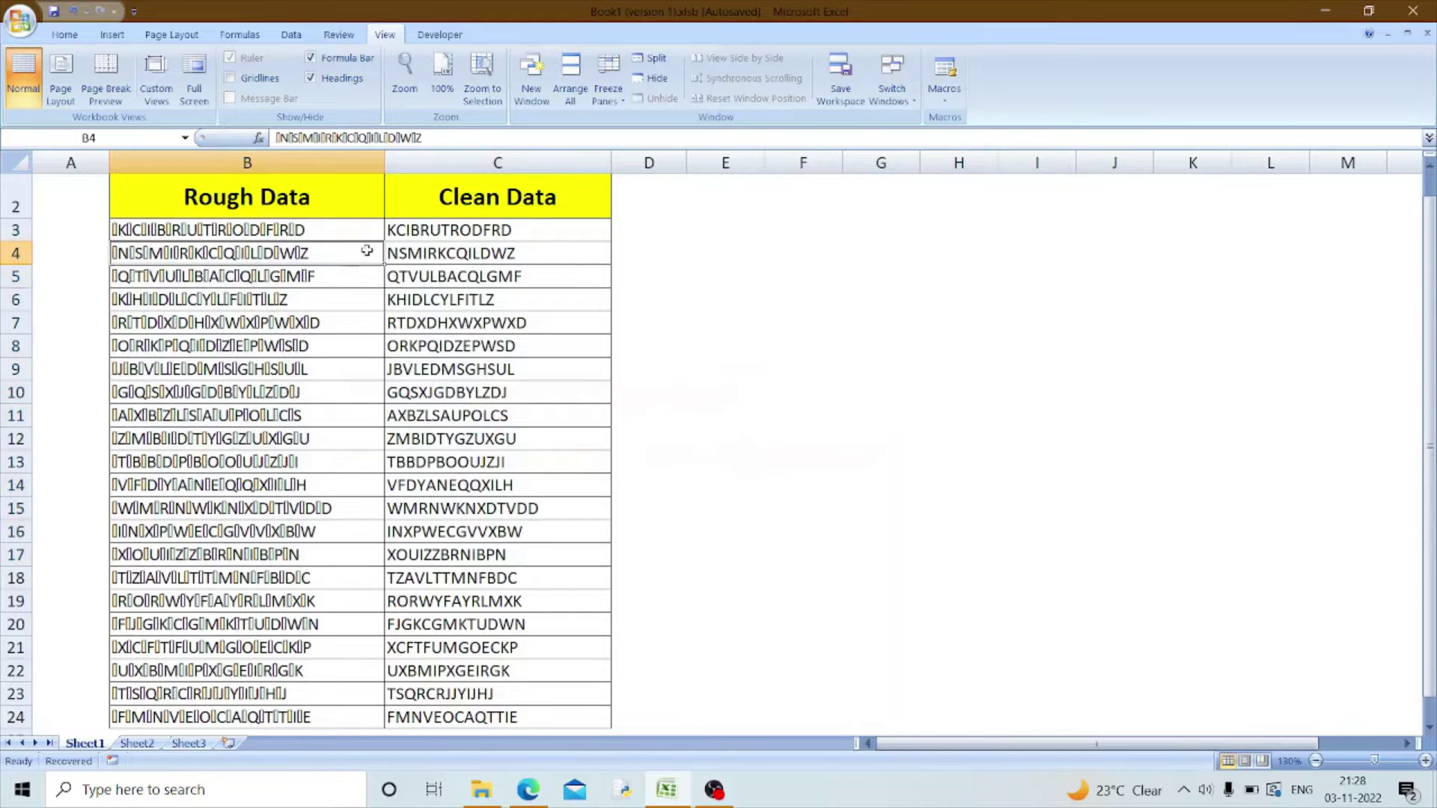
drag(438, 230, 415, 645)
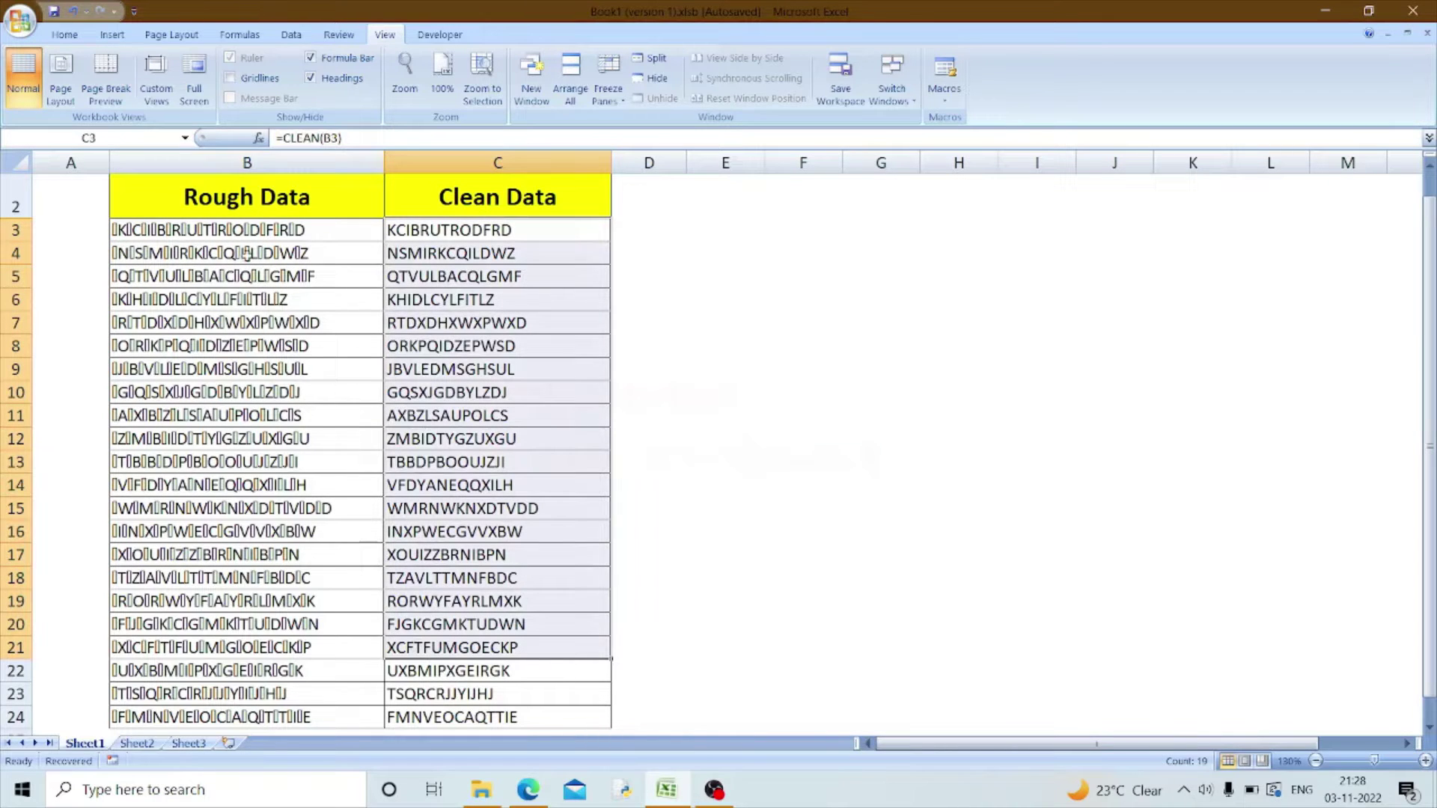
drag(249, 238, 225, 546)
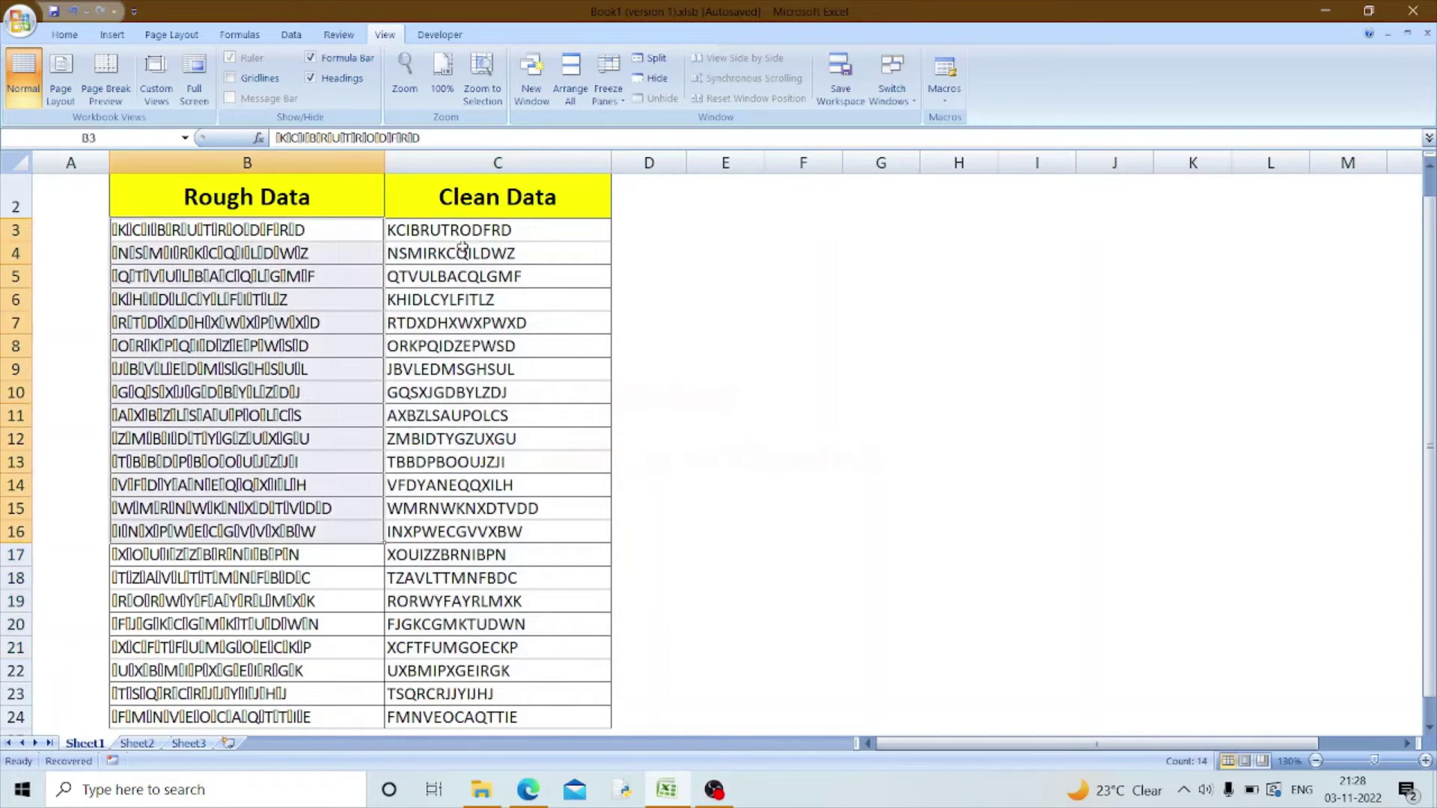
drag(464, 231, 479, 464)
click(515, 386)
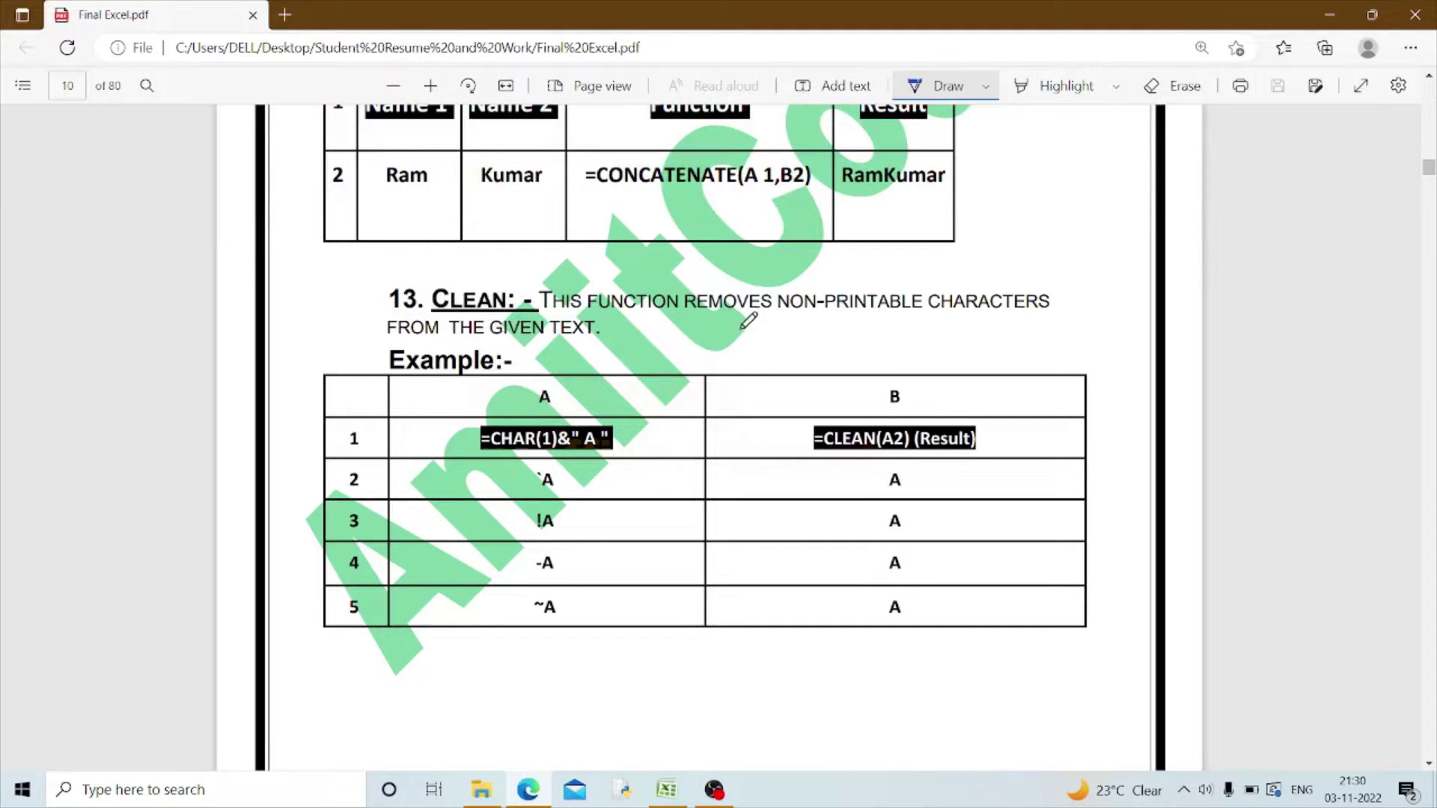
Step: Underline NON-PRINTABLE, circle the CLEAN heading, and sketch ink annotations over the example table
drag(783, 317, 947, 308)
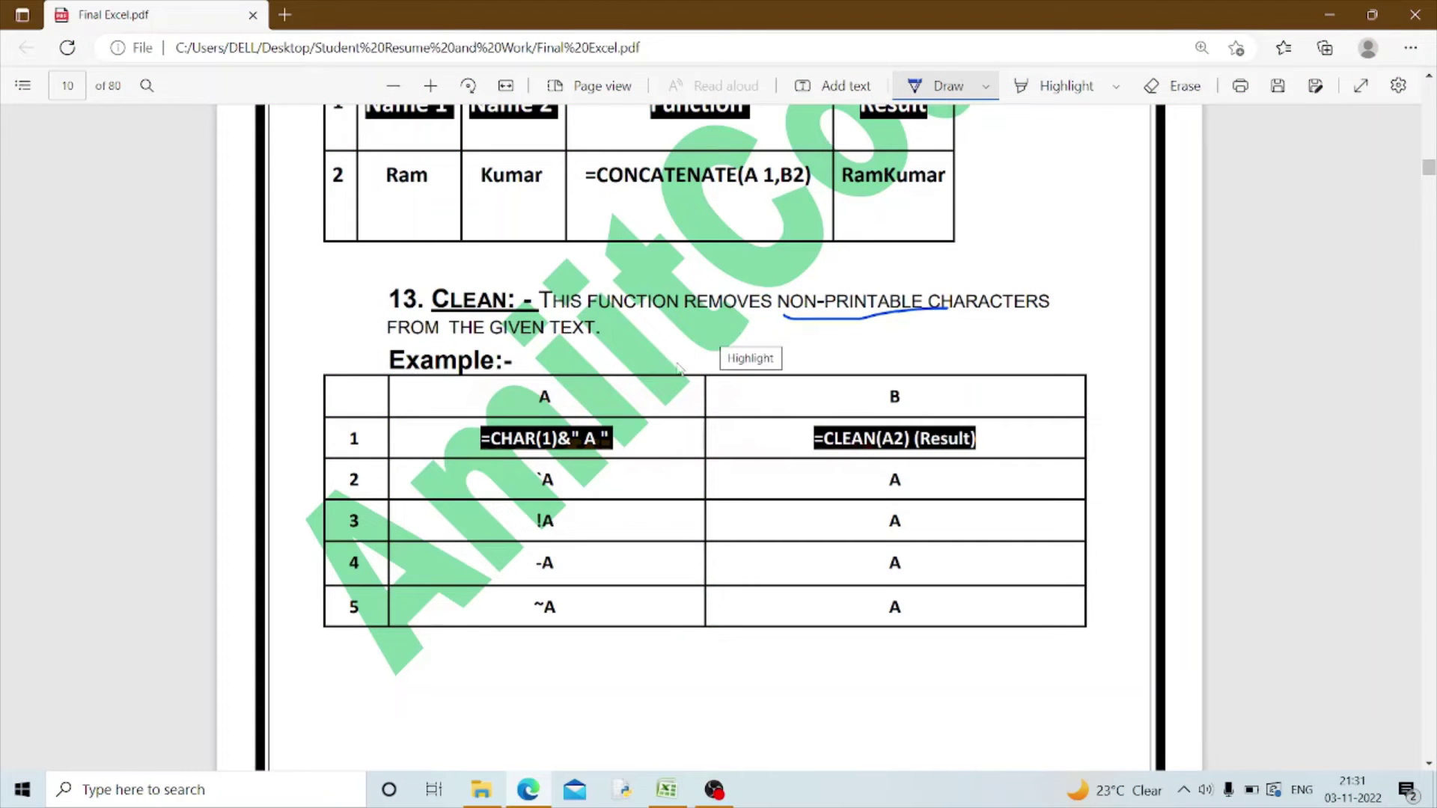
mouse_move(654, 351)
mouse_down()
mouse_move(652, 377)
mouse_move(684, 382)
mouse_move(697, 338)
mouse_move(711, 381)
mouse_move(741, 389)
mouse_move(753, 371)
mouse_move(808, 389)
mouse_move(786, 443)
mouse_up()
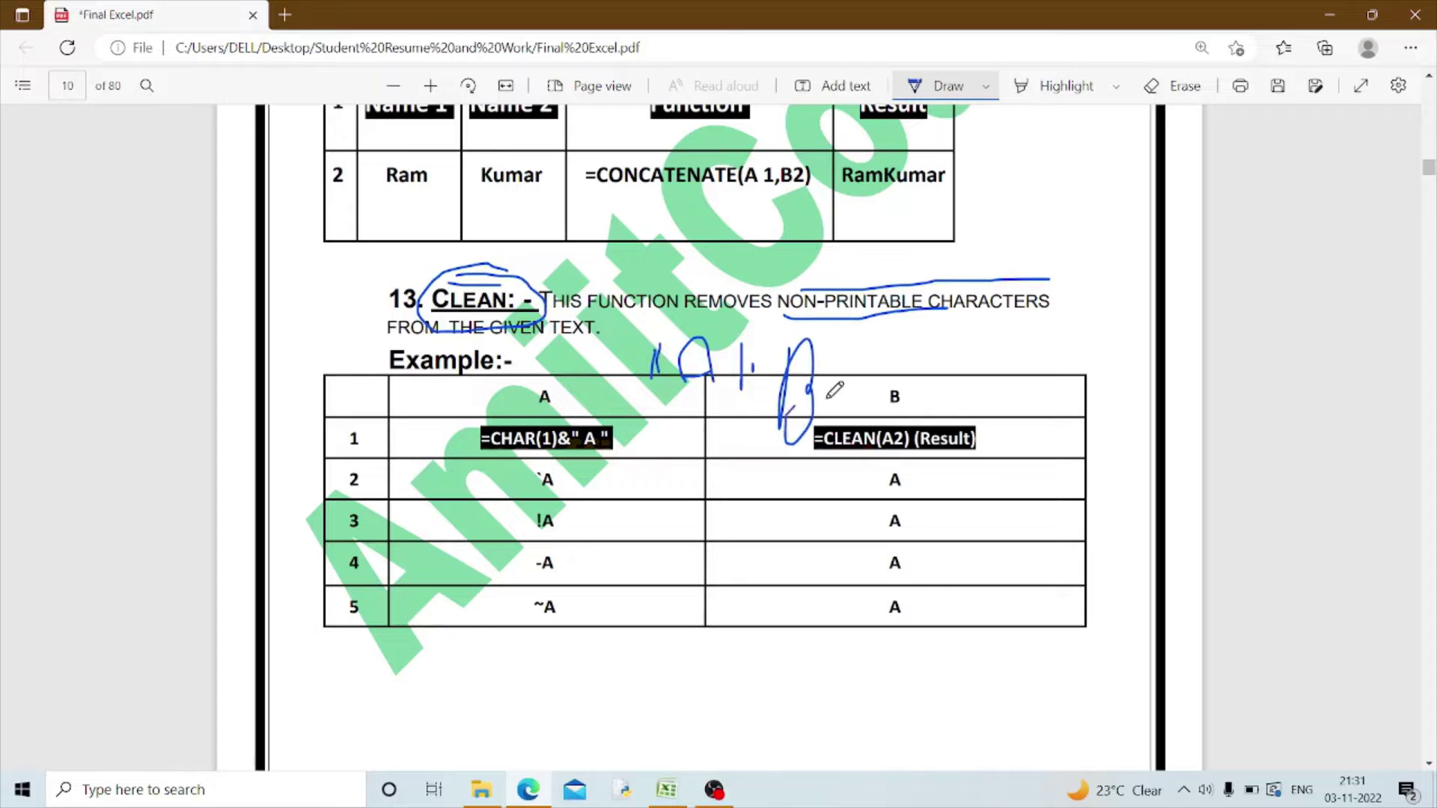
drag(855, 367, 847, 485)
drag(896, 378, 903, 492)
mouse_move(980, 404)
mouse_down()
mouse_move(942, 468)
mouse_move(997, 490)
mouse_up()
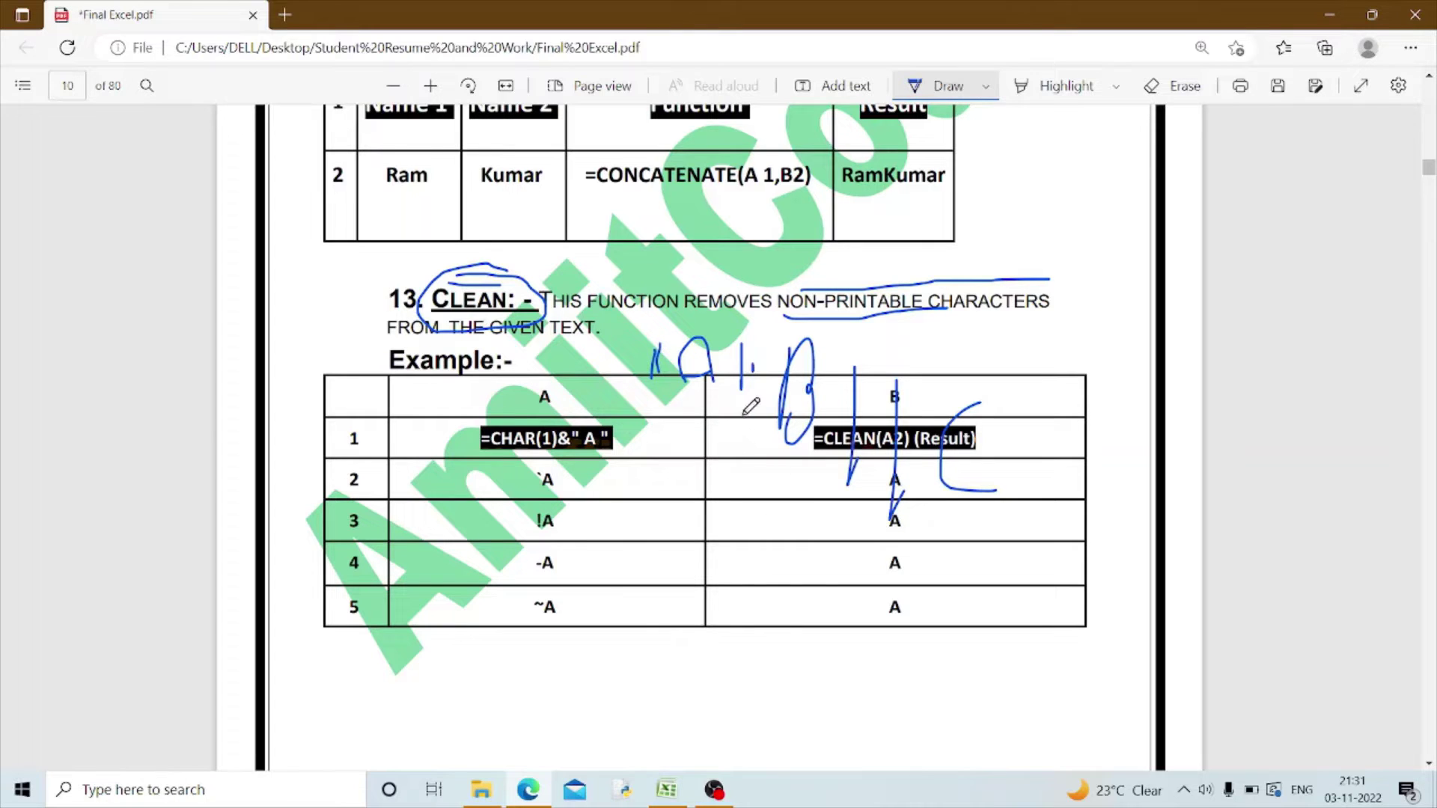
drag(635, 397, 743, 408)
drag(823, 531, 907, 568)
Step: Erase the scribbled ink letters and the curve around row 4's A
click(1172, 85)
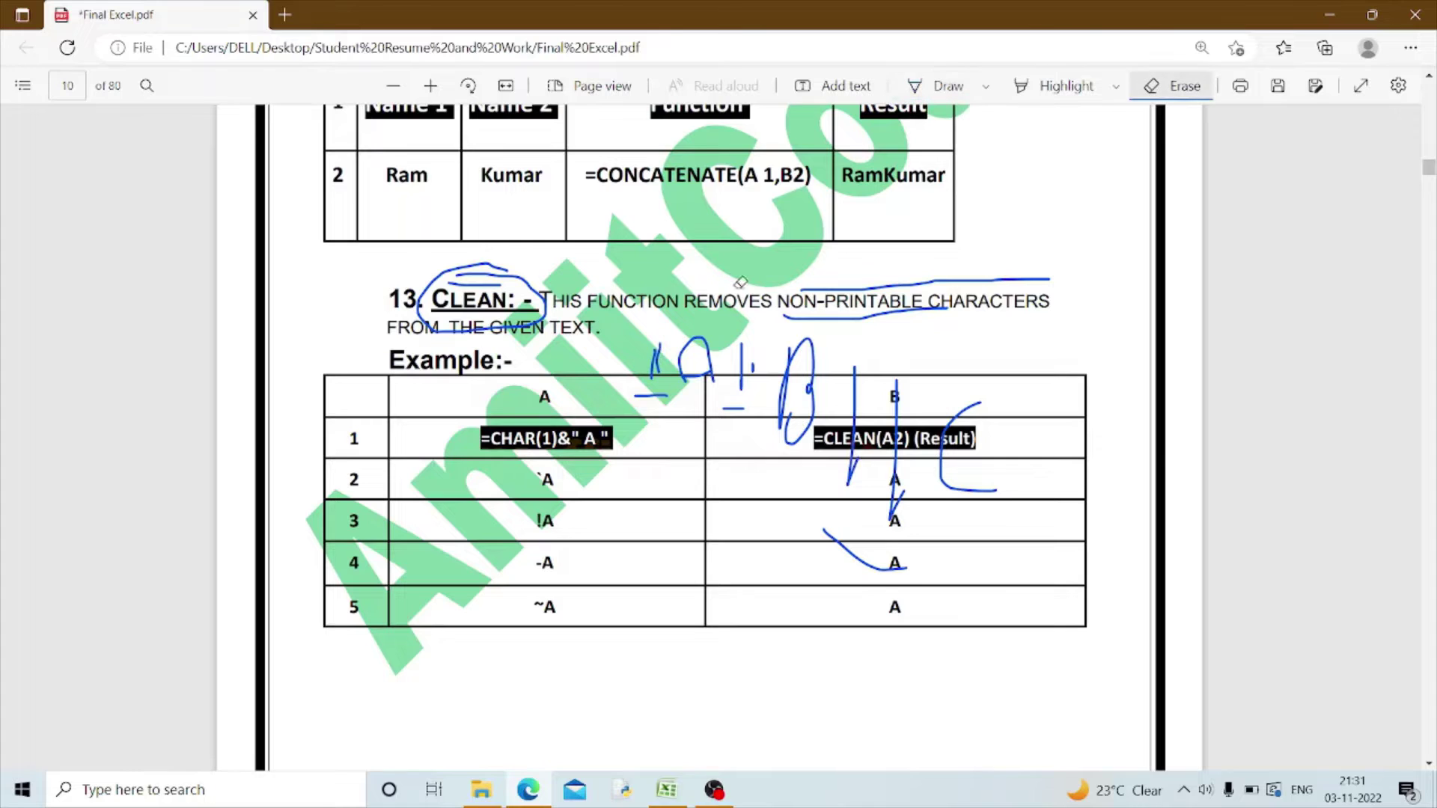
drag(674, 345, 952, 432)
drag(808, 577, 853, 554)
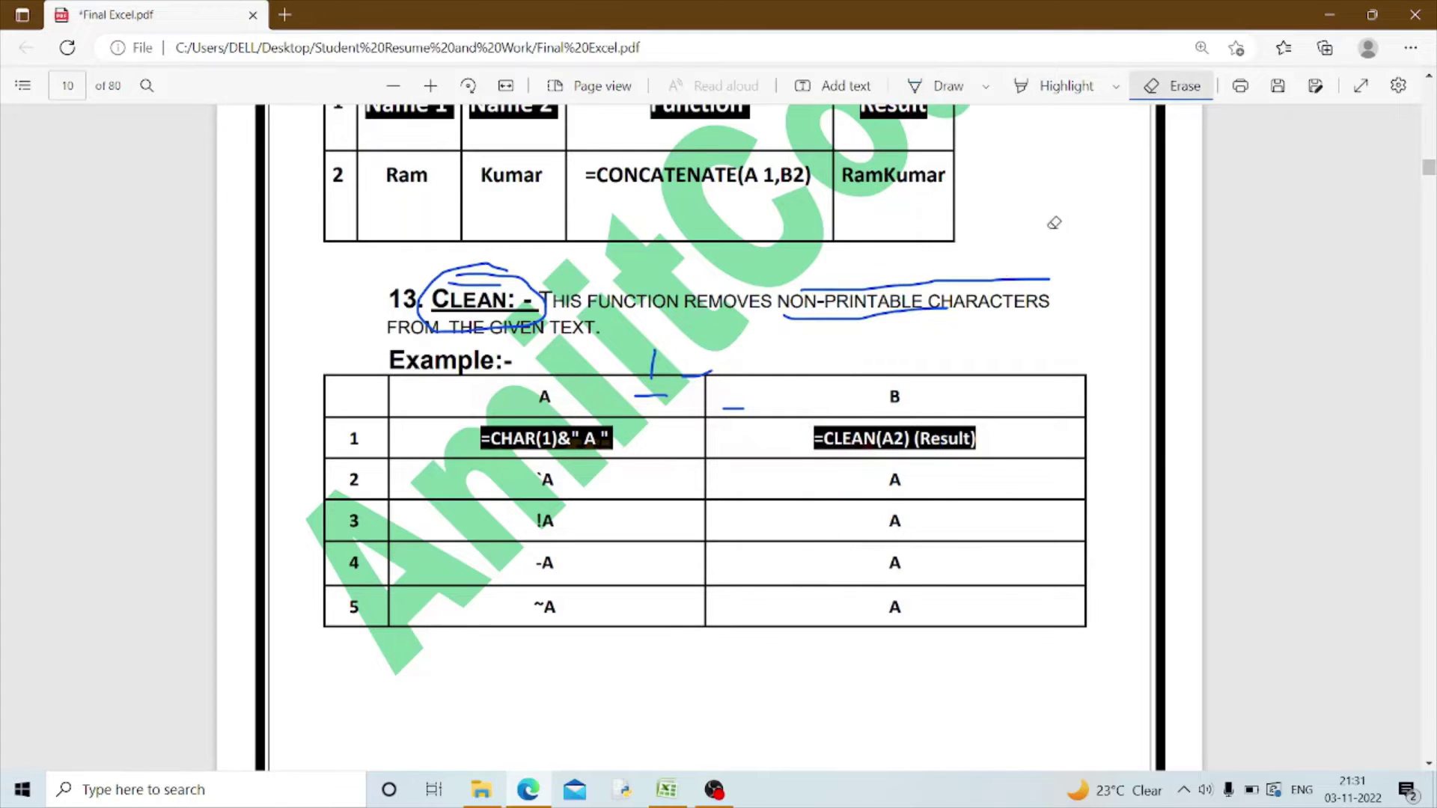
Step: Circle the =CHAR(1)&" A " formula cell in blue ink
click(928, 86)
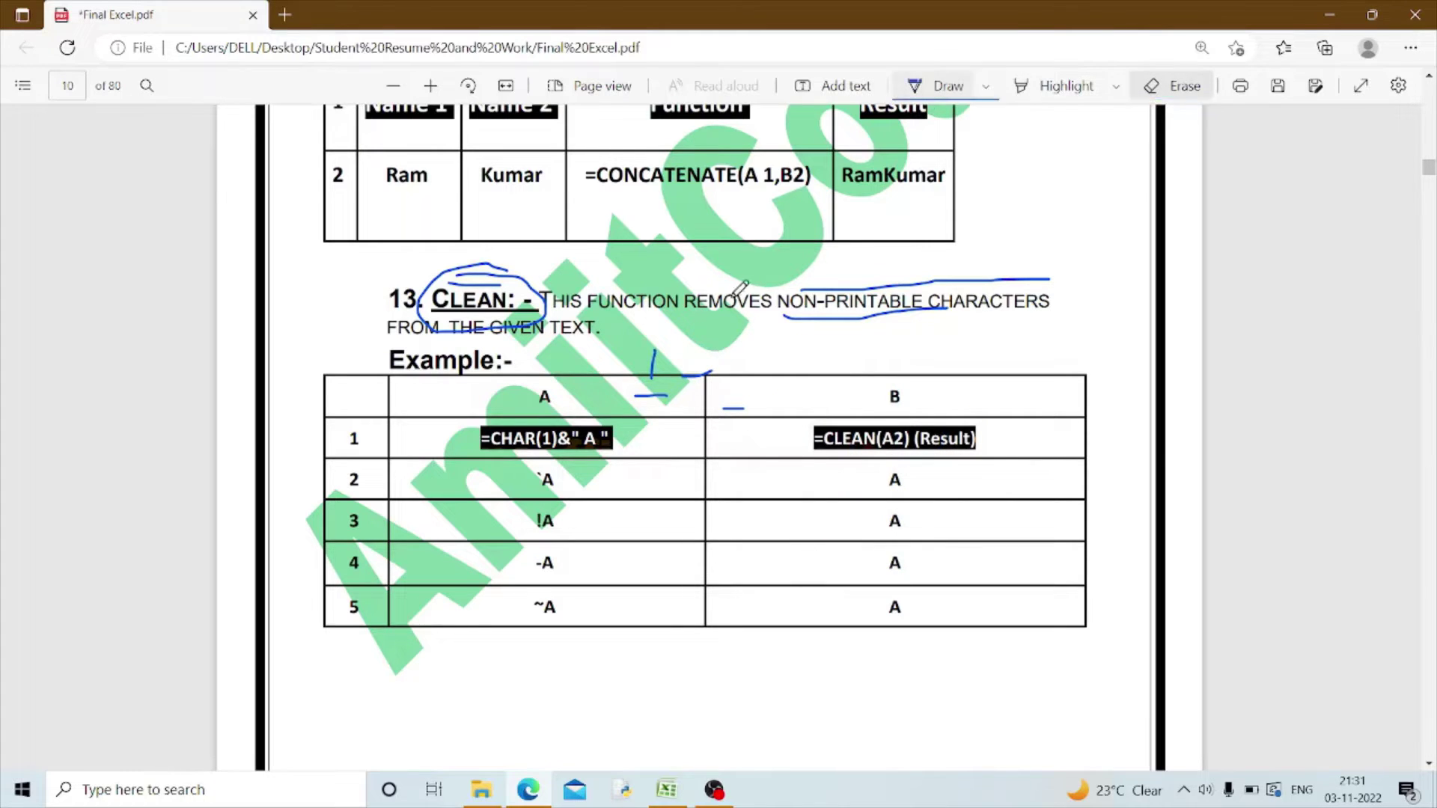
mouse_move(613, 414)
mouse_down()
mouse_move(628, 433)
mouse_move(580, 537)
mouse_move(588, 558)
mouse_up()
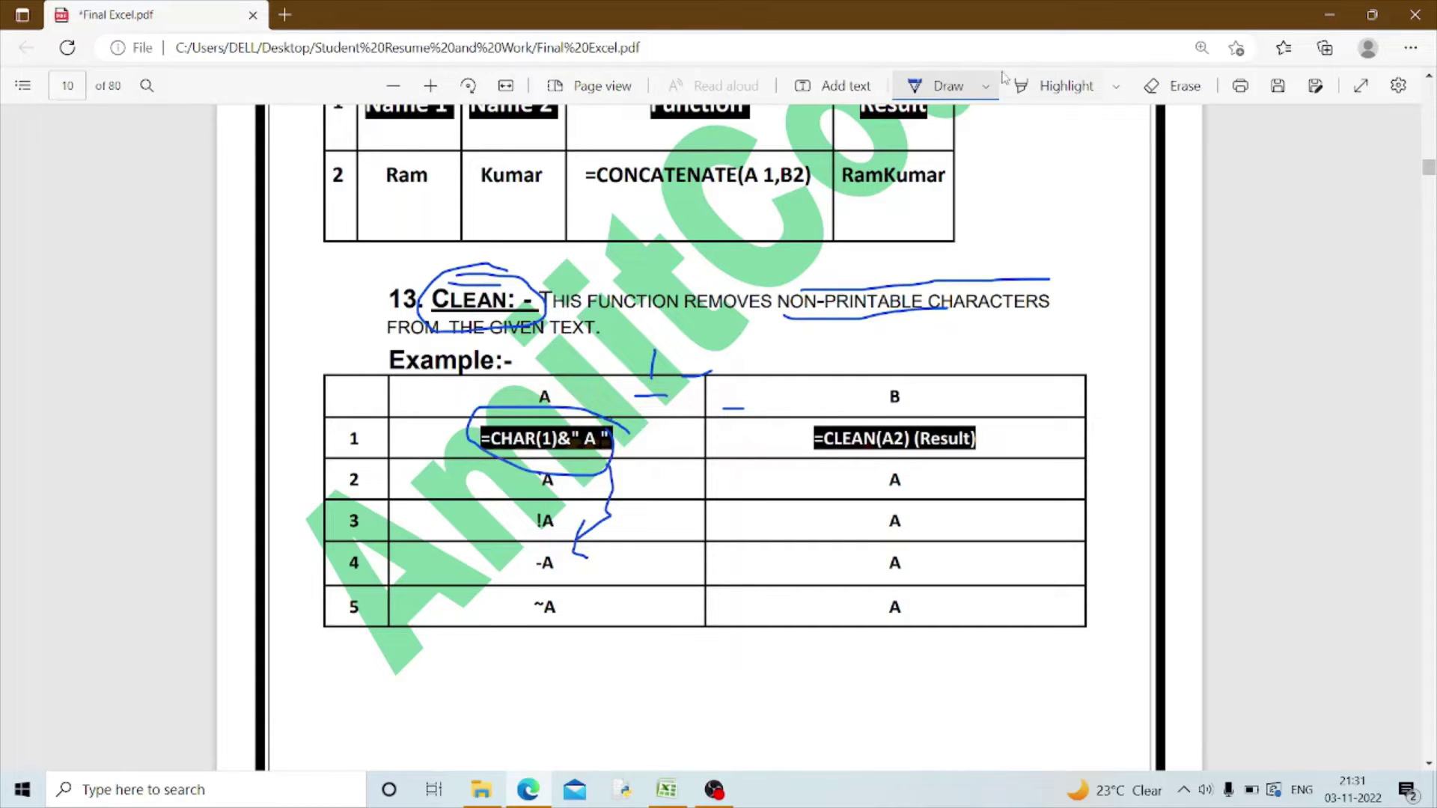
click(1027, 98)
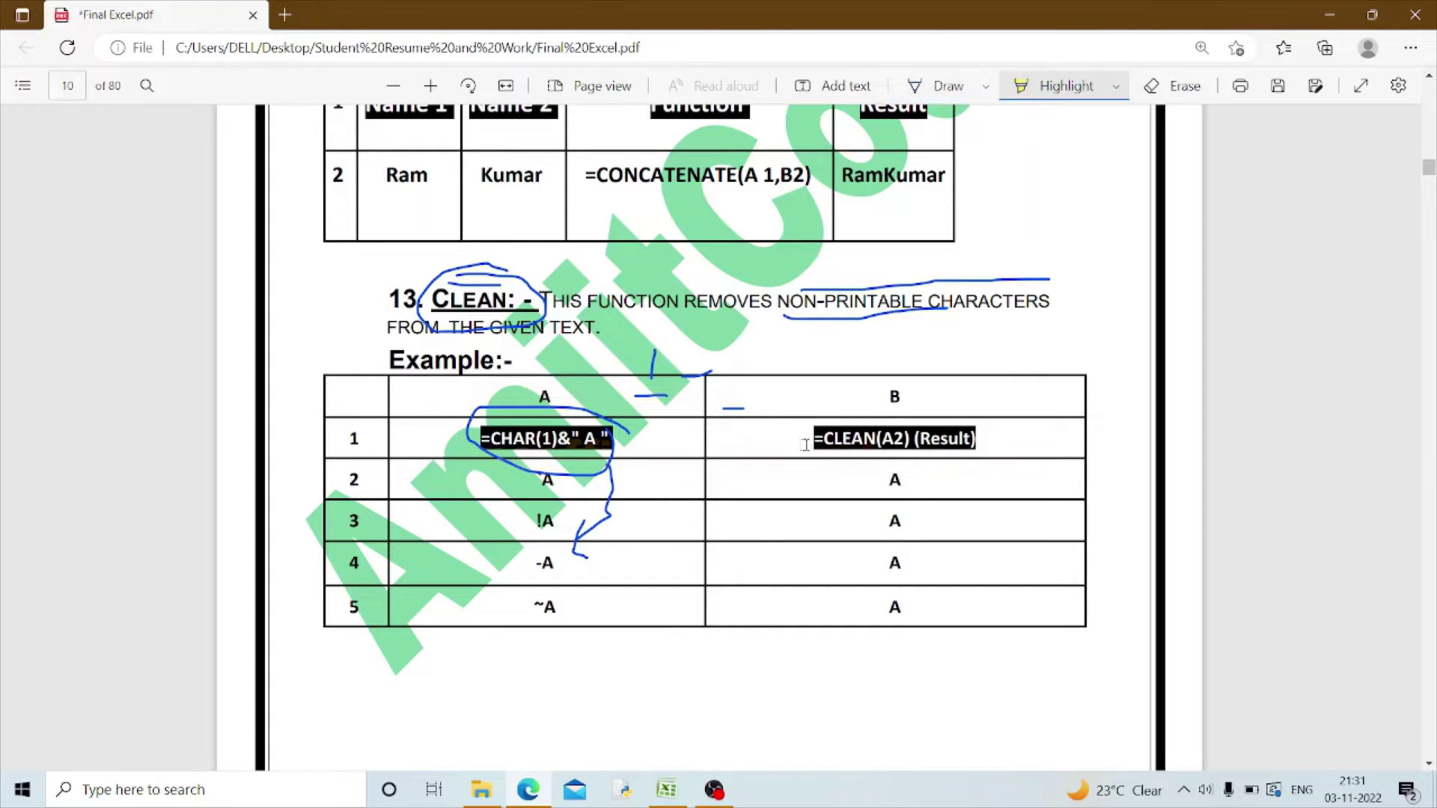
Step: Highlight =CLEAN(A2), column A entries and column B results in yellow, then return to Excel
drag(805, 446, 905, 452)
drag(538, 396, 558, 397)
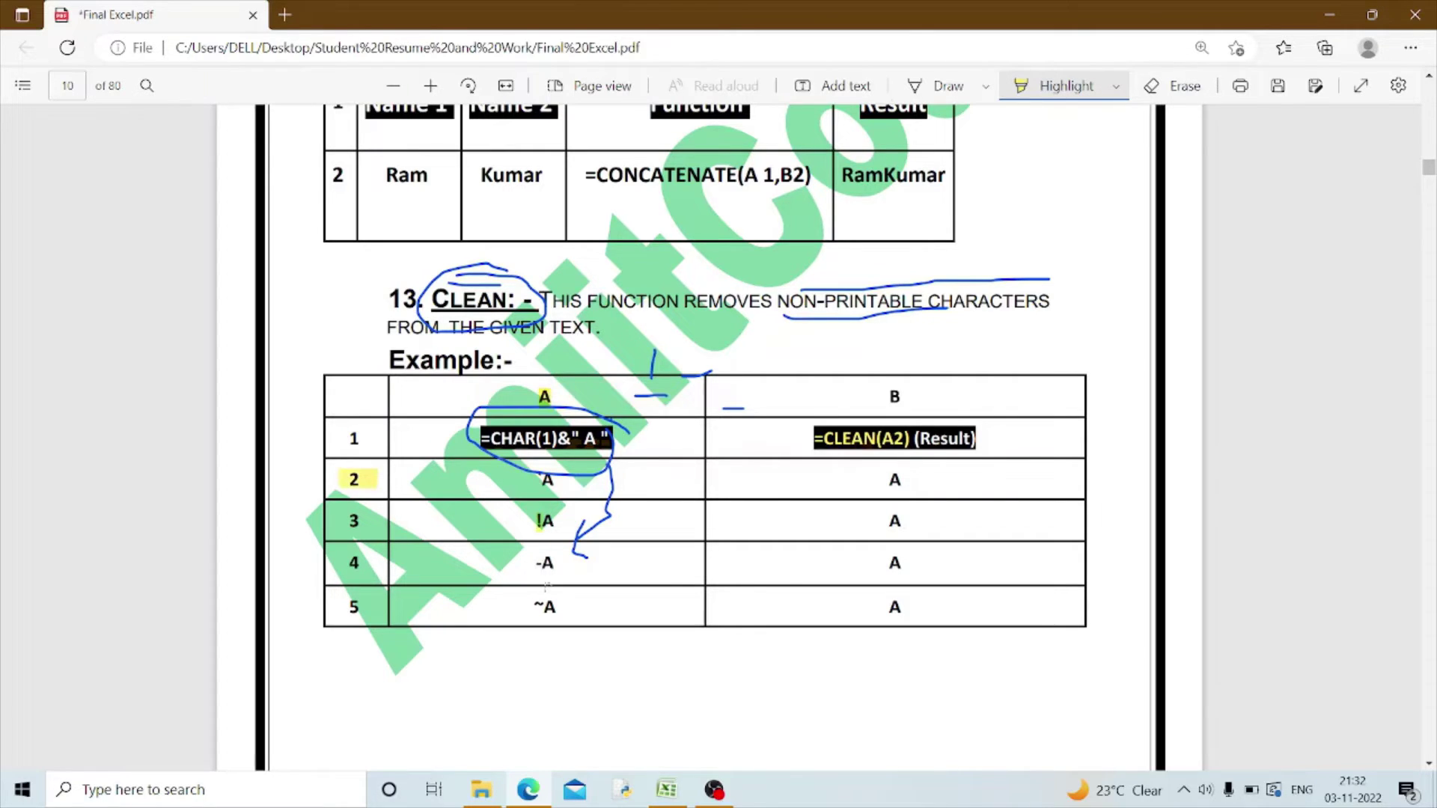
drag(554, 604, 530, 607)
drag(889, 487, 905, 597)
key(alt+Tab)
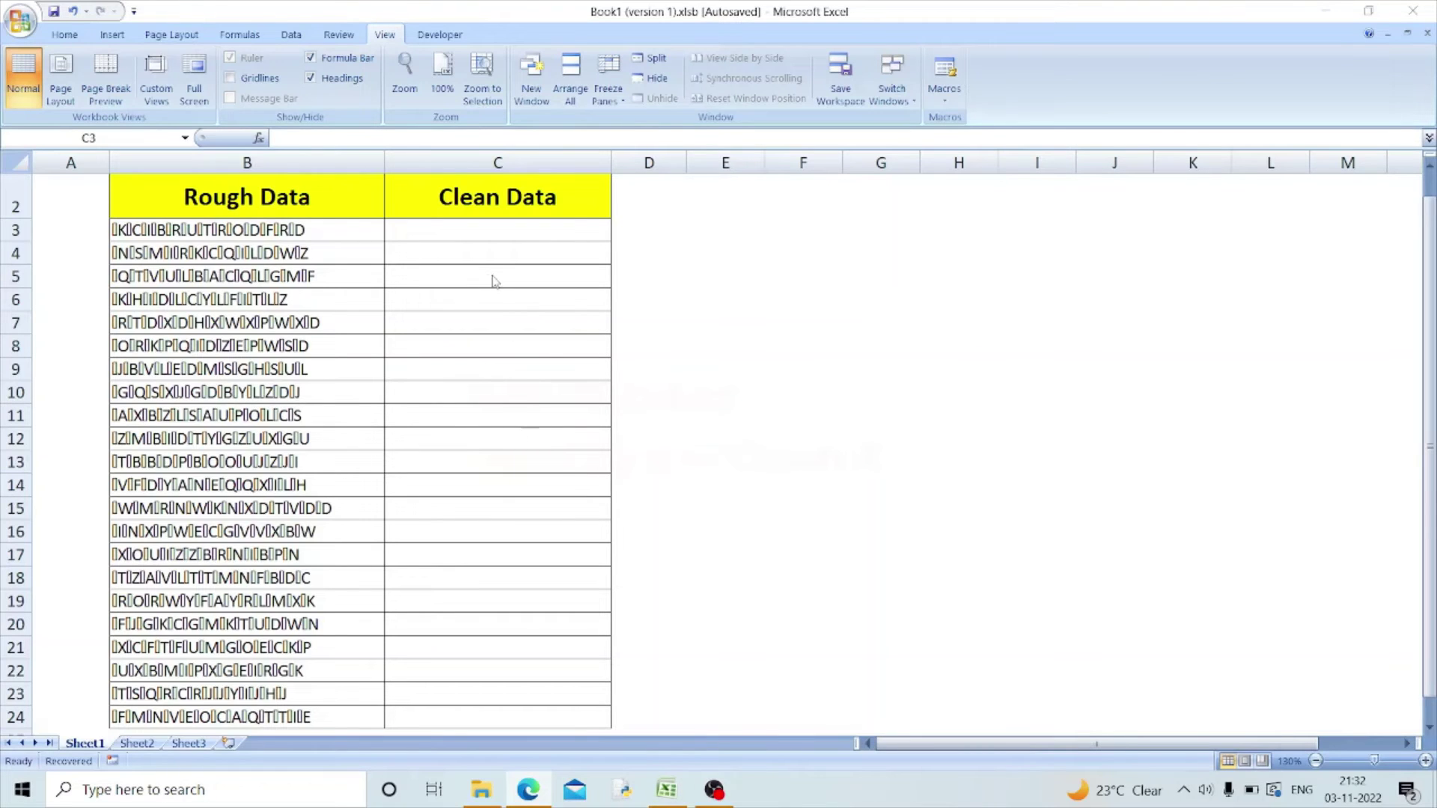
Step: Look over the rough data in B3:B15, then select the first Clean Data cell, C3
click(281, 224)
drag(247, 230, 247, 508)
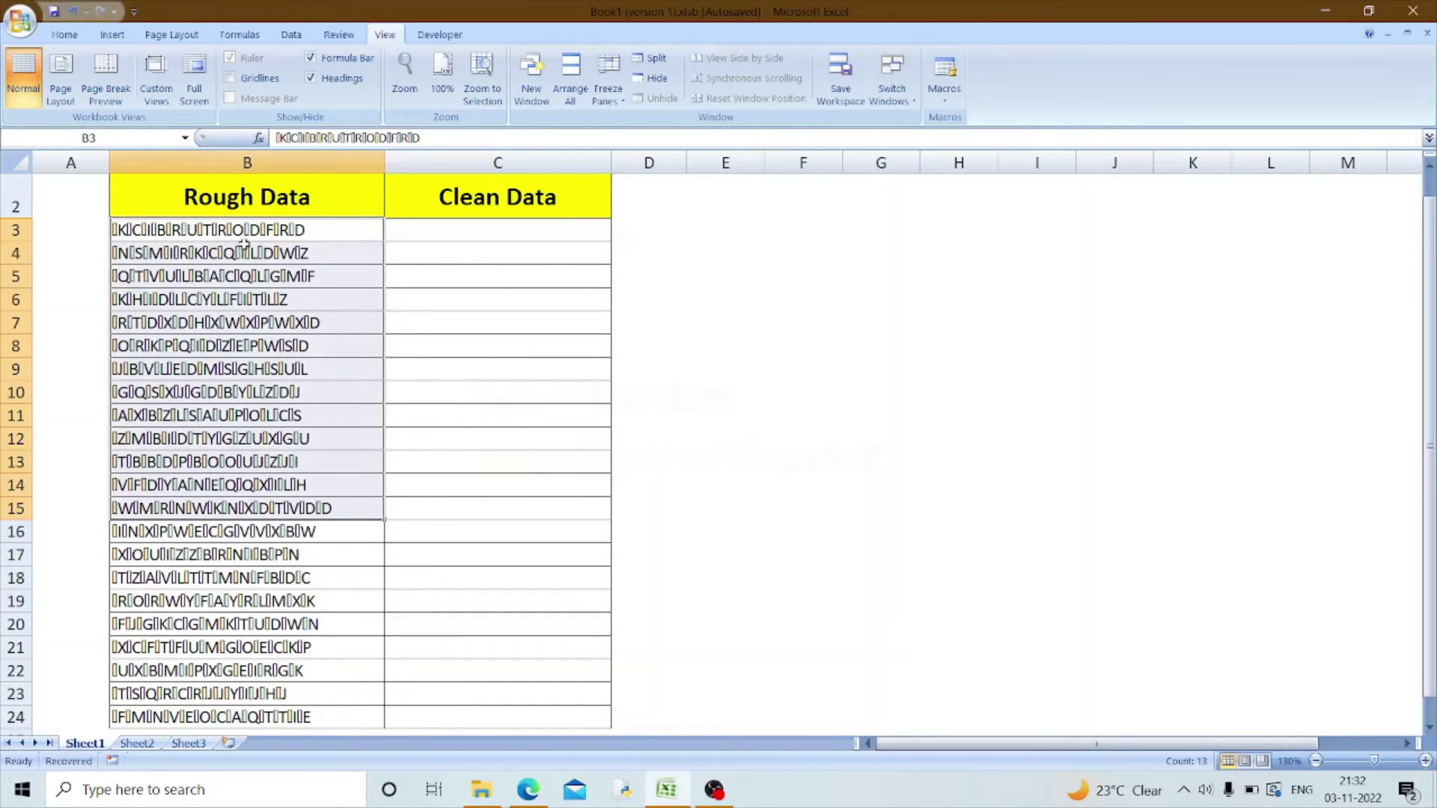
click(120, 238)
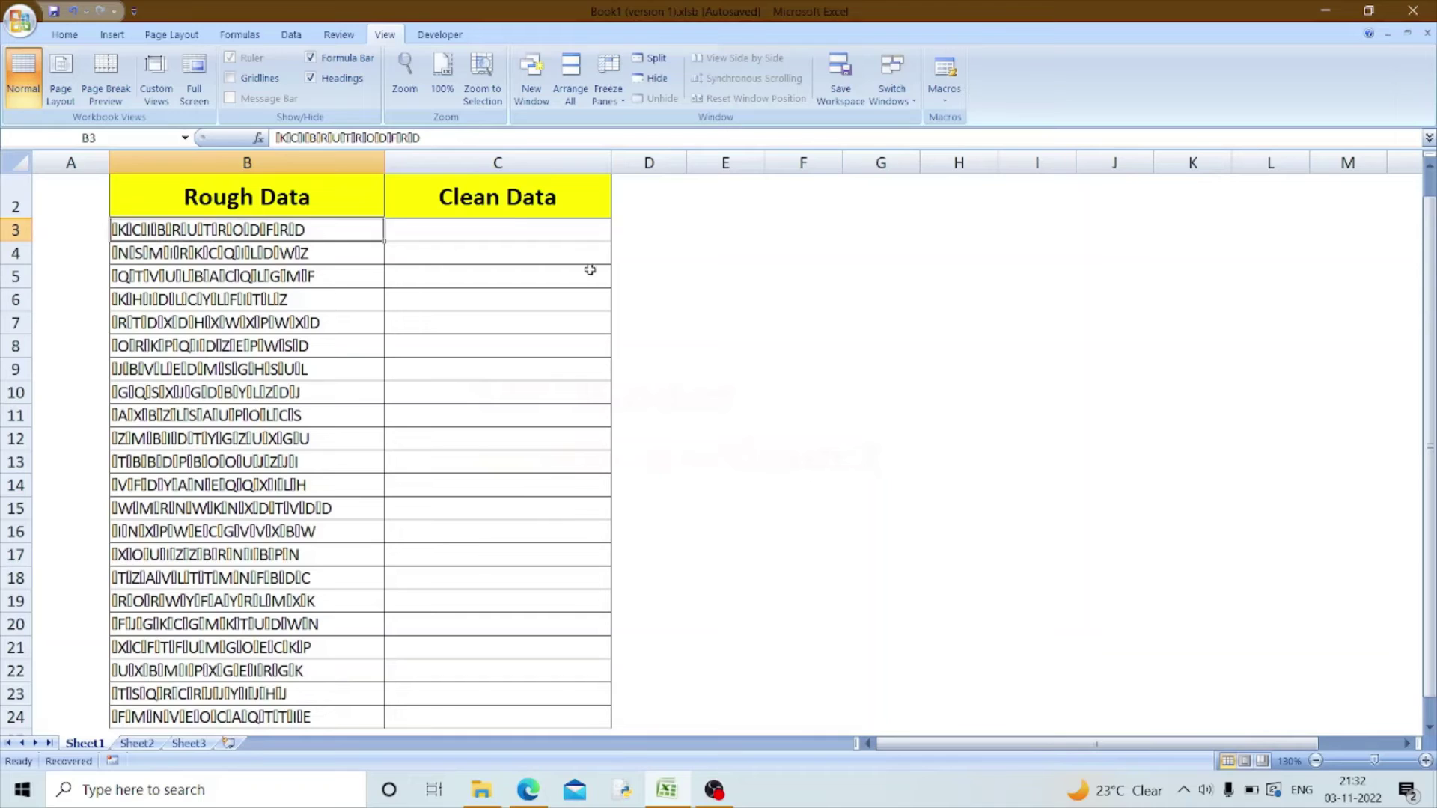
click(514, 230)
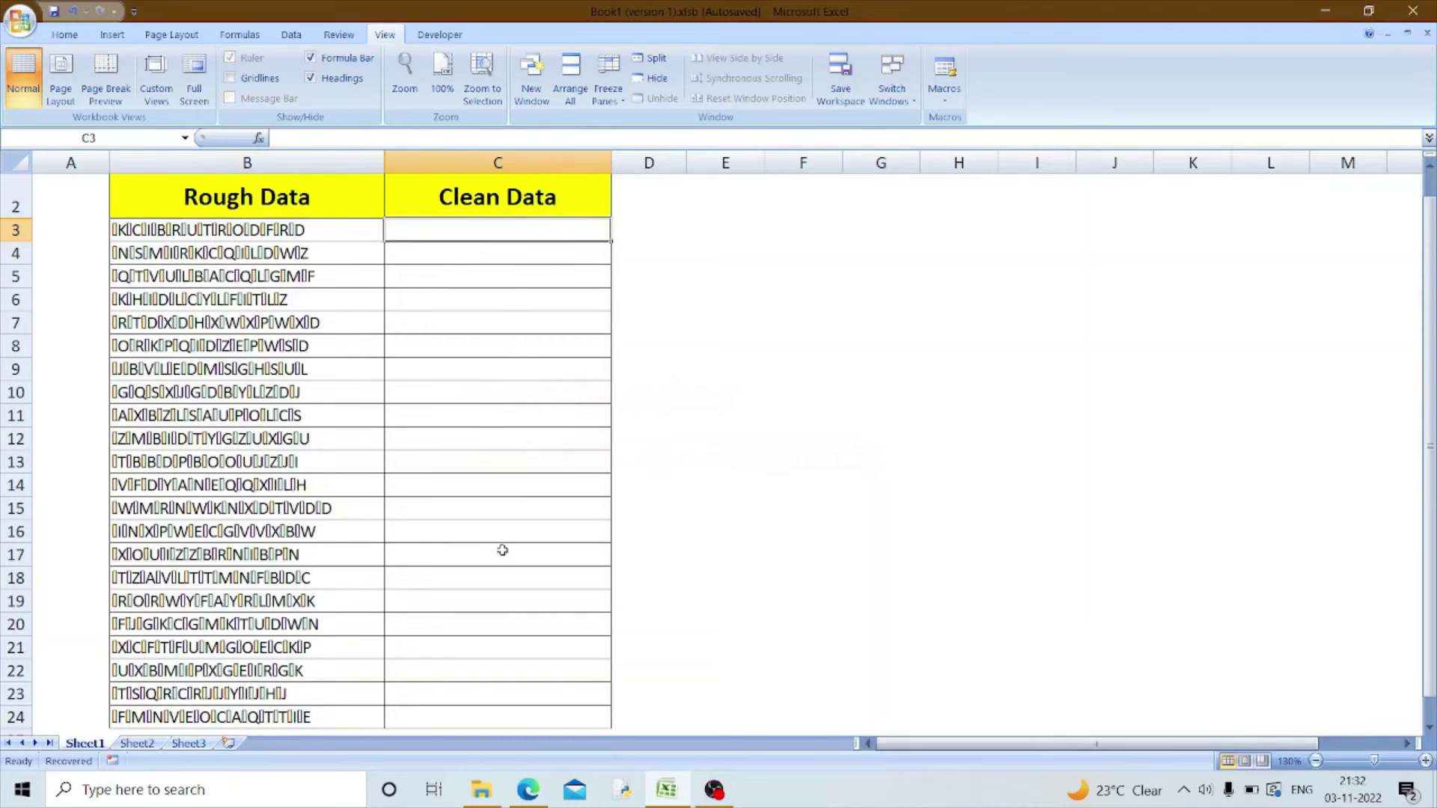
key(shift+Down)
key(shift+Down)
key(shift+Down)
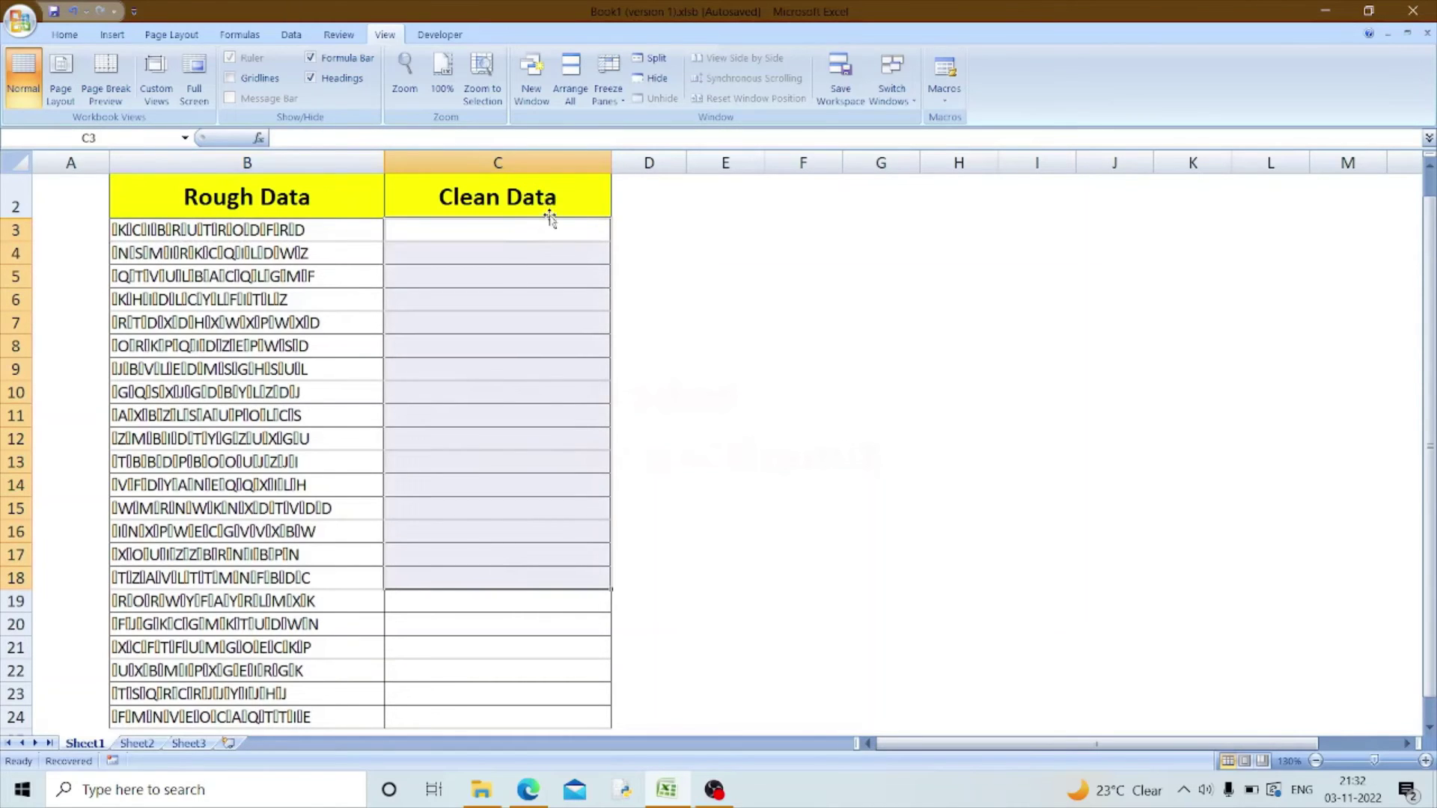
click(557, 226)
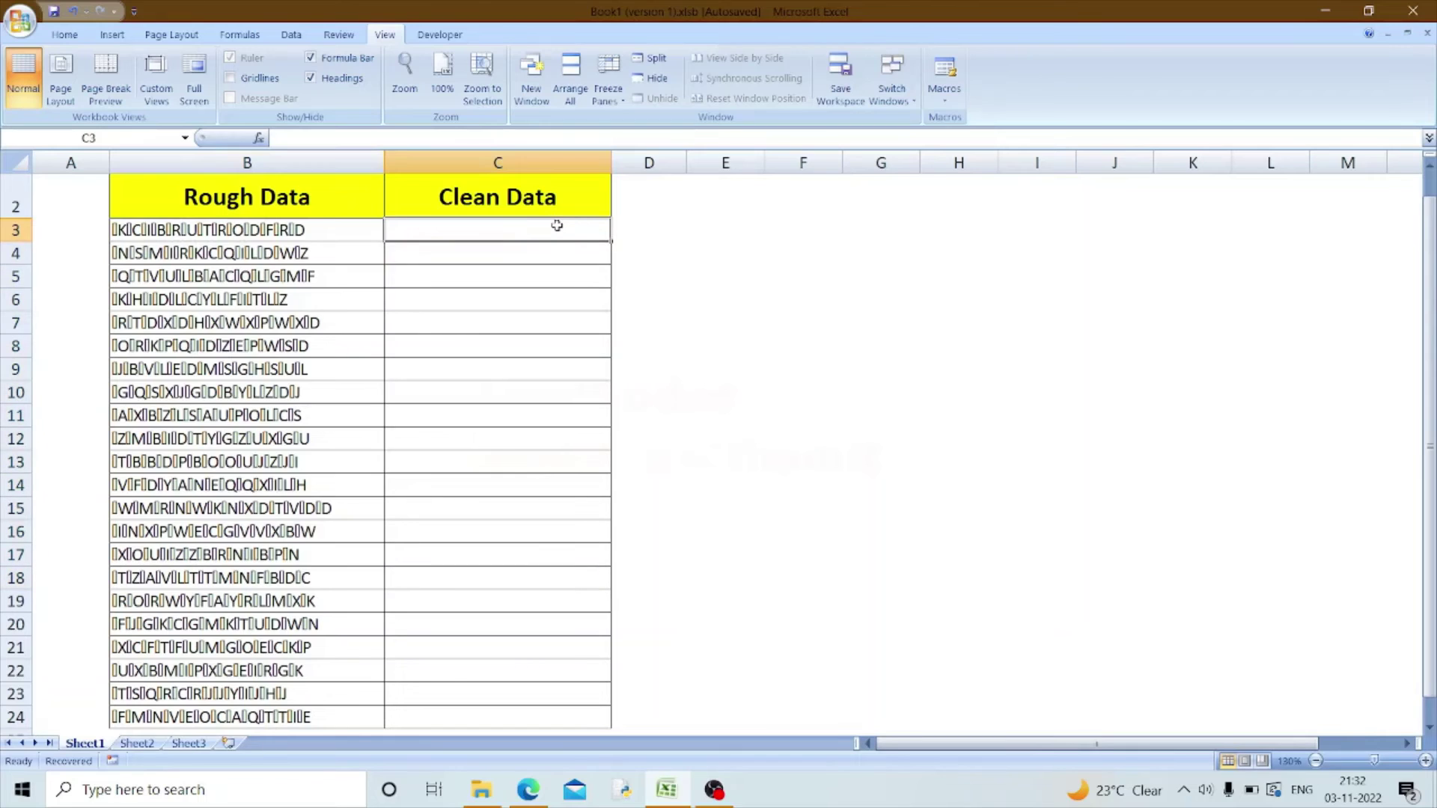
Step: Fix the mistyped =clea entry so C3 holds =CLEAN(B3), then reselect C3
text(=clea)
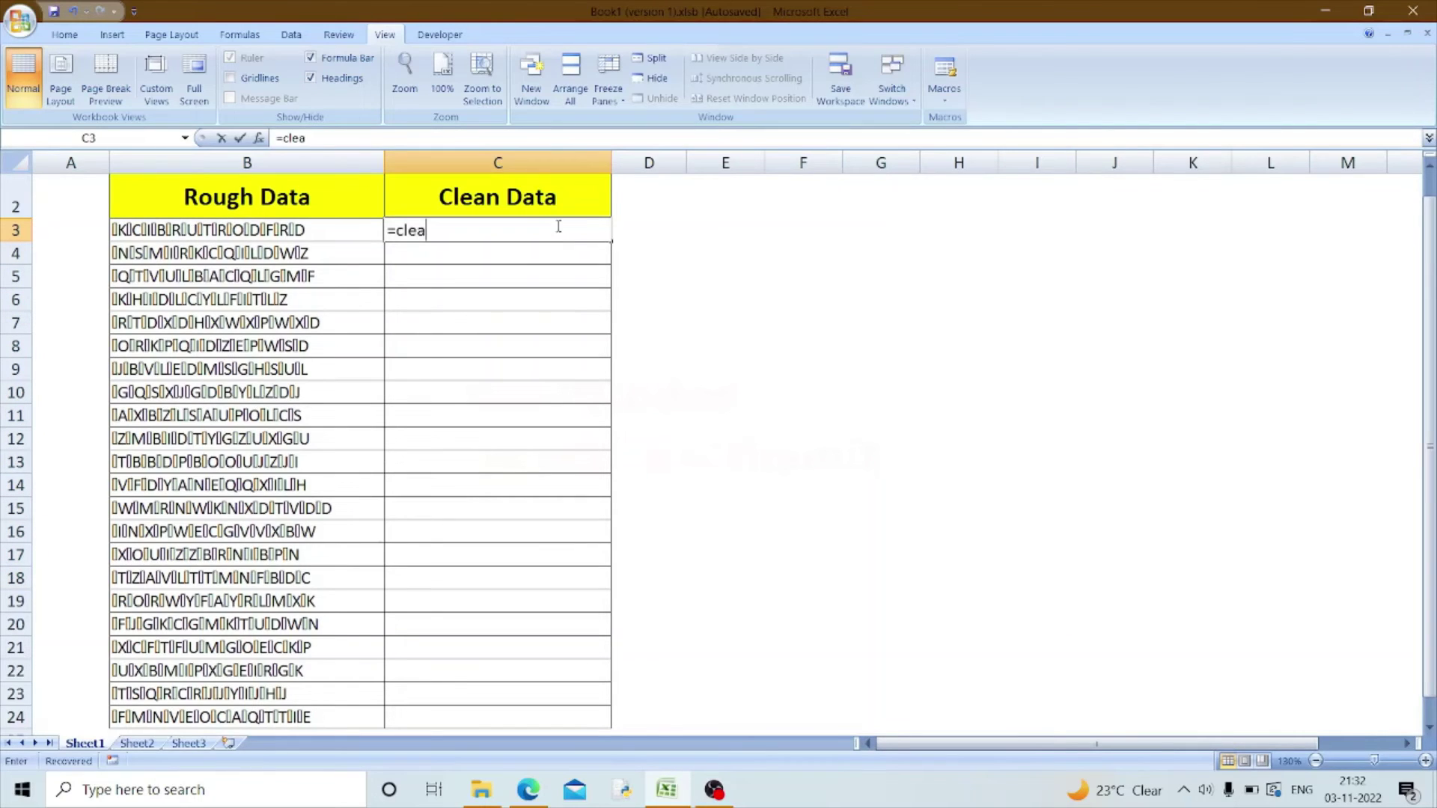
key(Tab)
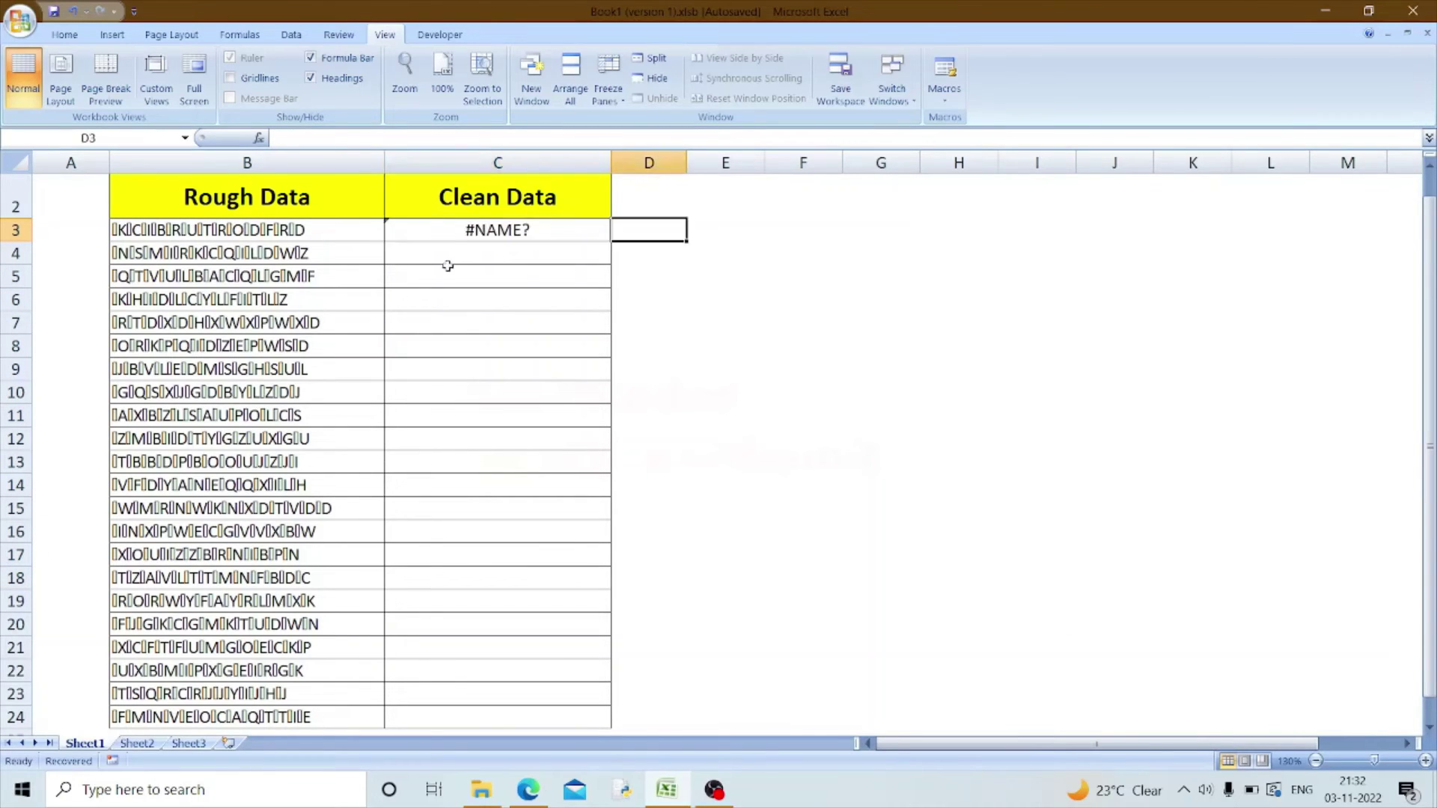
click(480, 222)
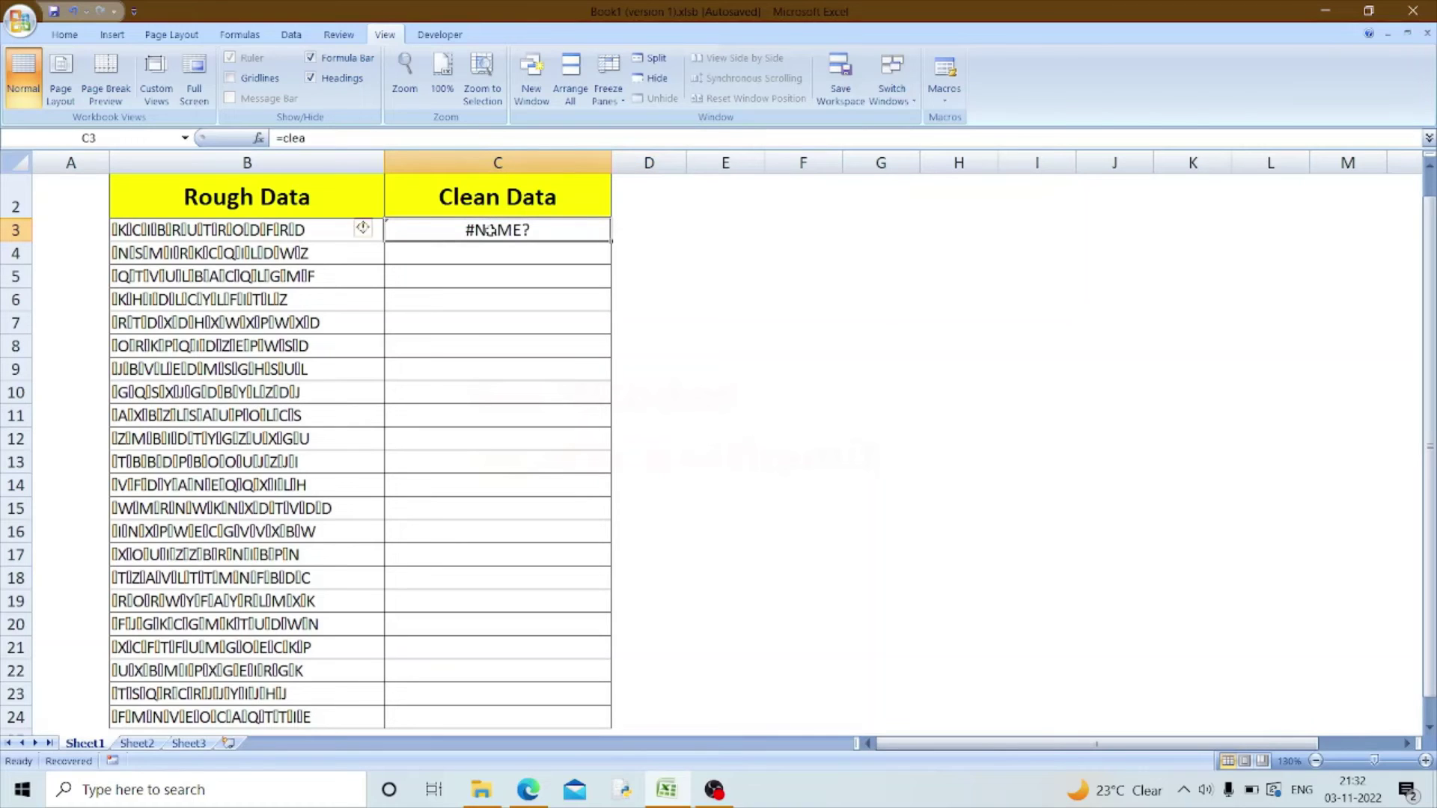
double_click(488, 230)
click(476, 231)
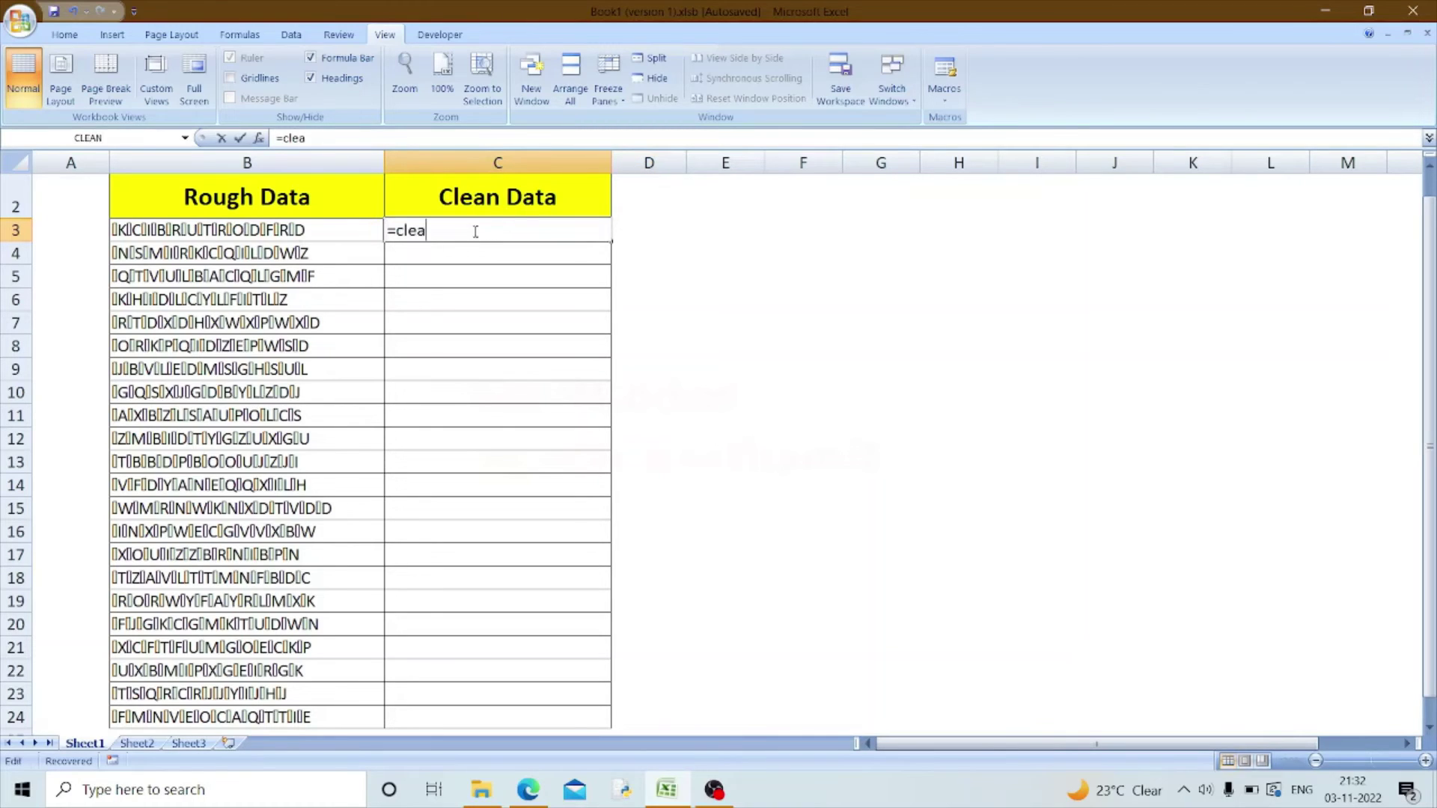
text(n)
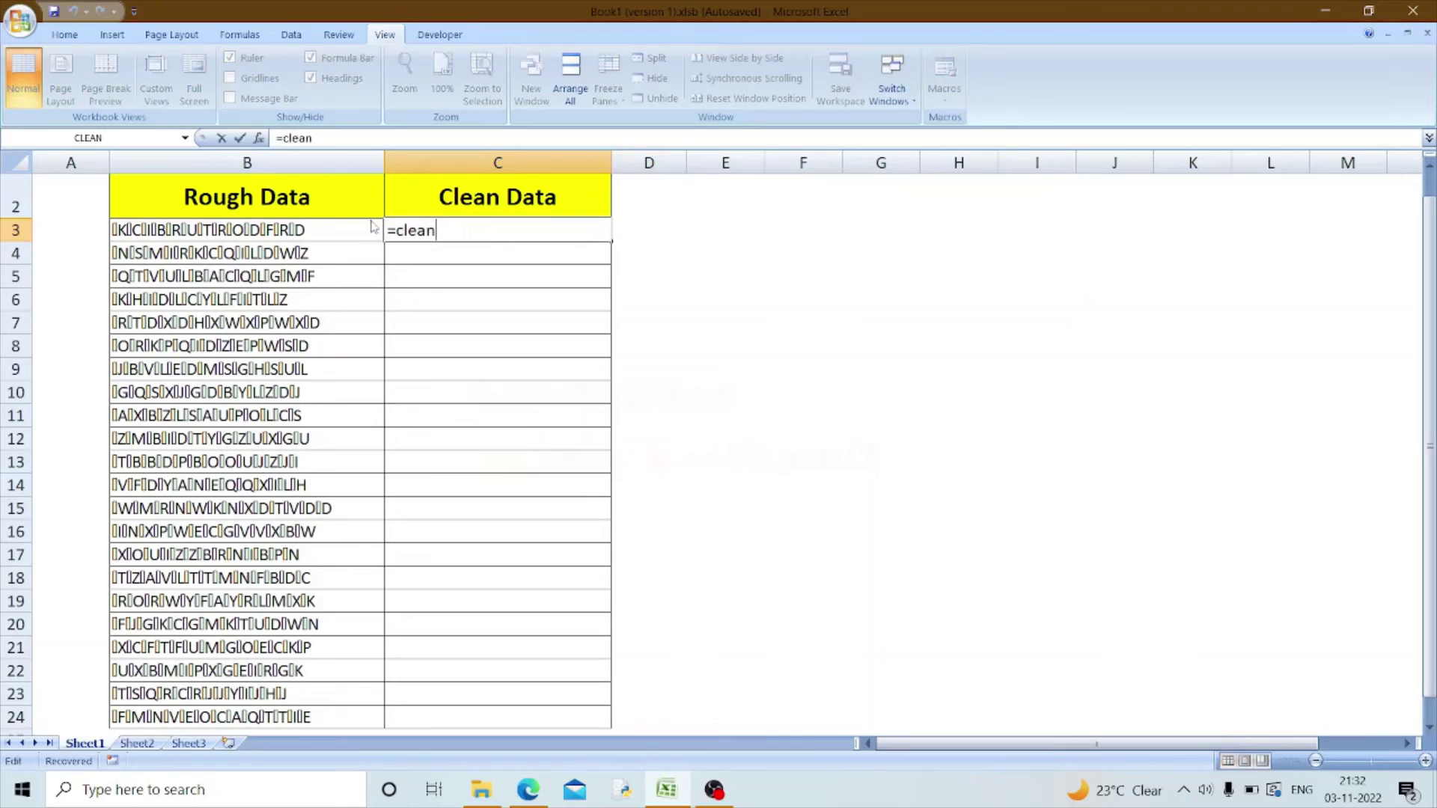
text(()
click(345, 231)
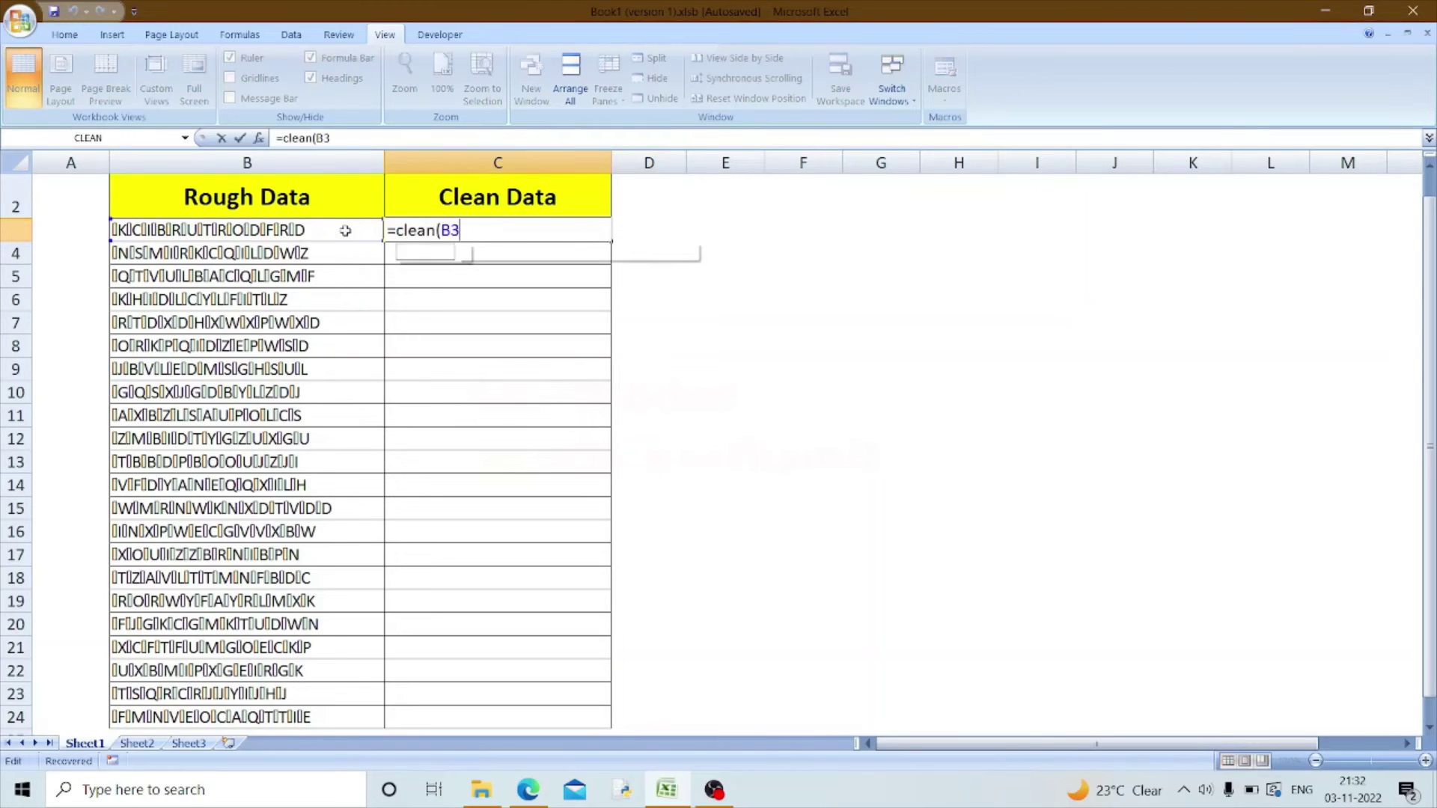
text())
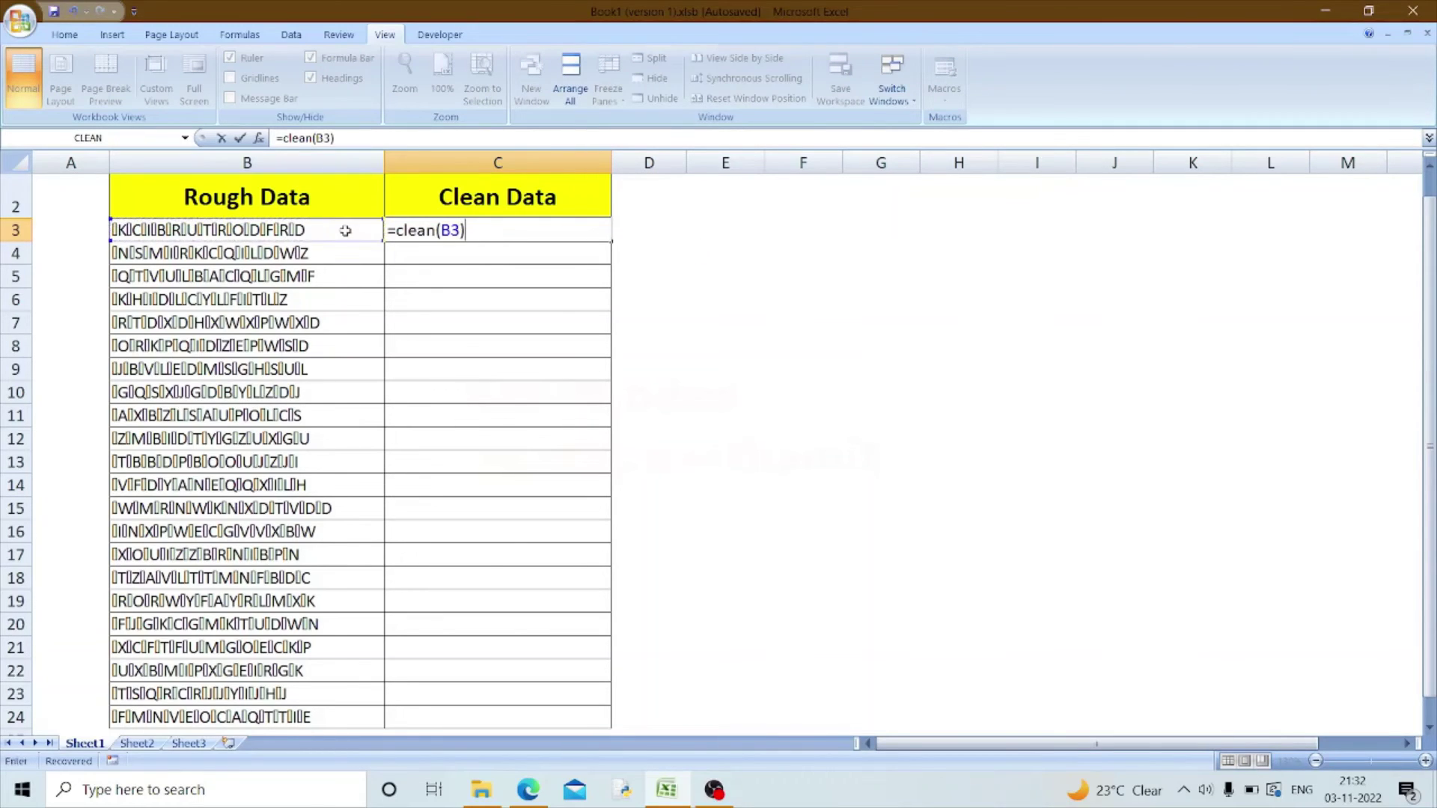
key(Return)
click(459, 232)
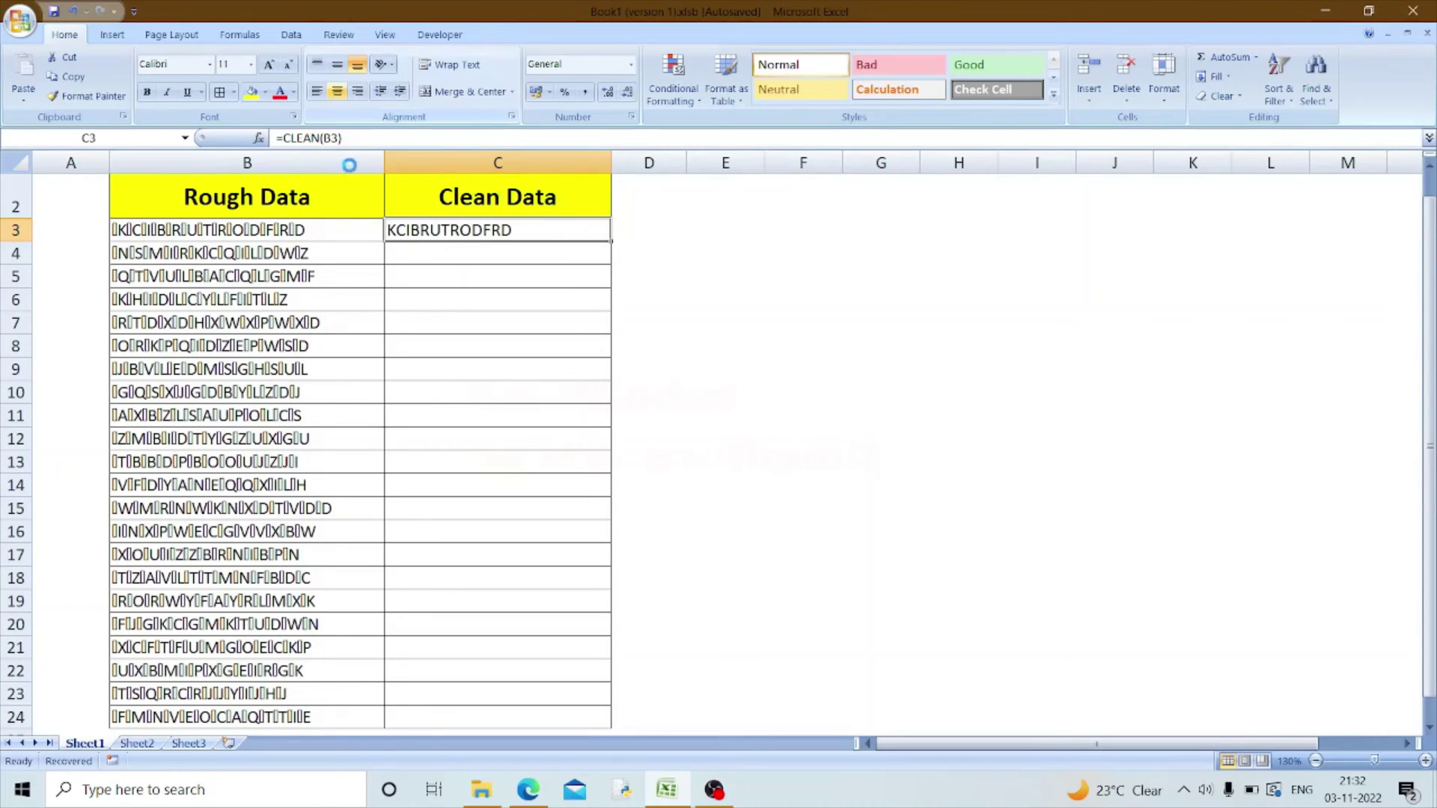
Step: Center and bold C3, then fill the CLEAN formula down to C24
key(alt+h)
key(a)
key(c)
click(146, 92)
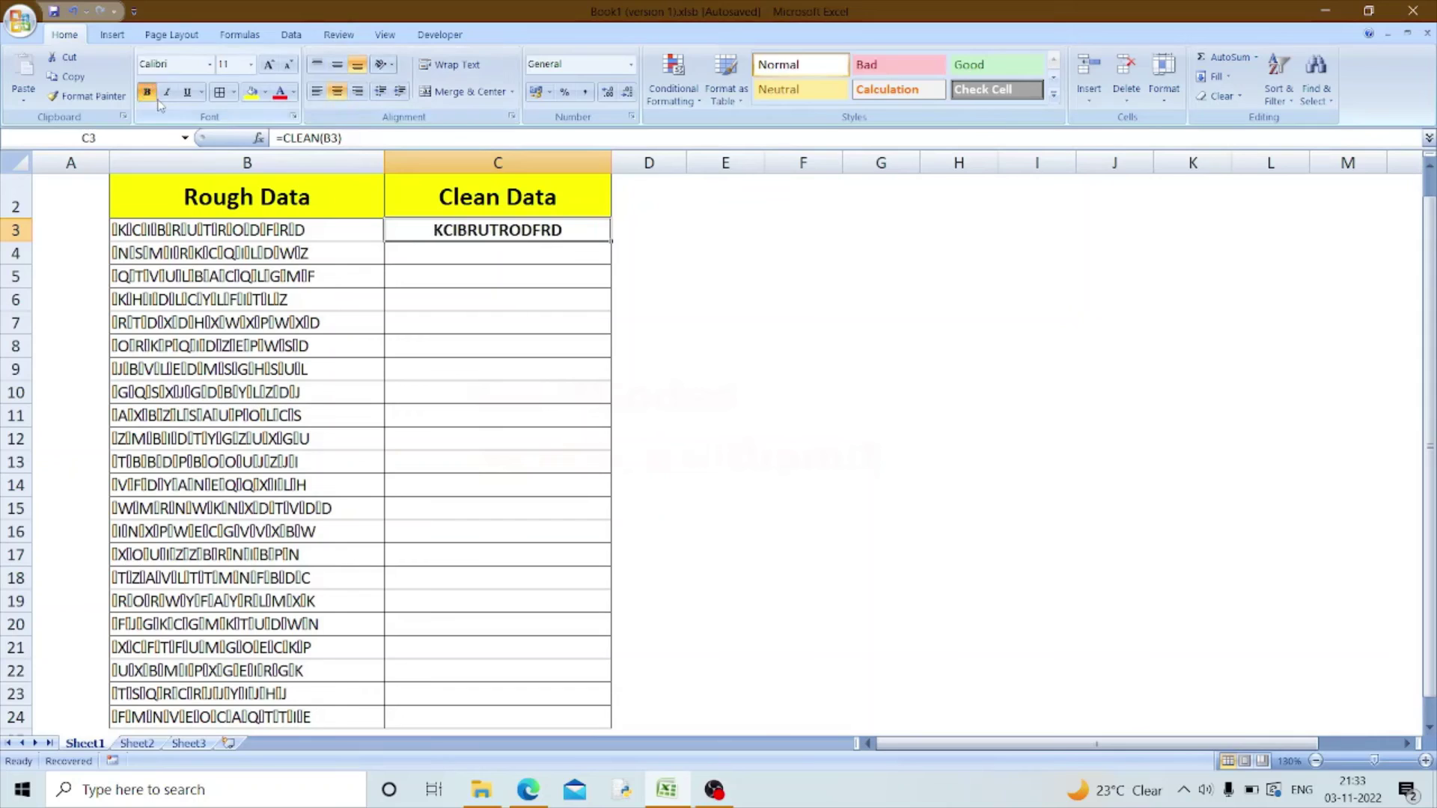
double_click(610, 243)
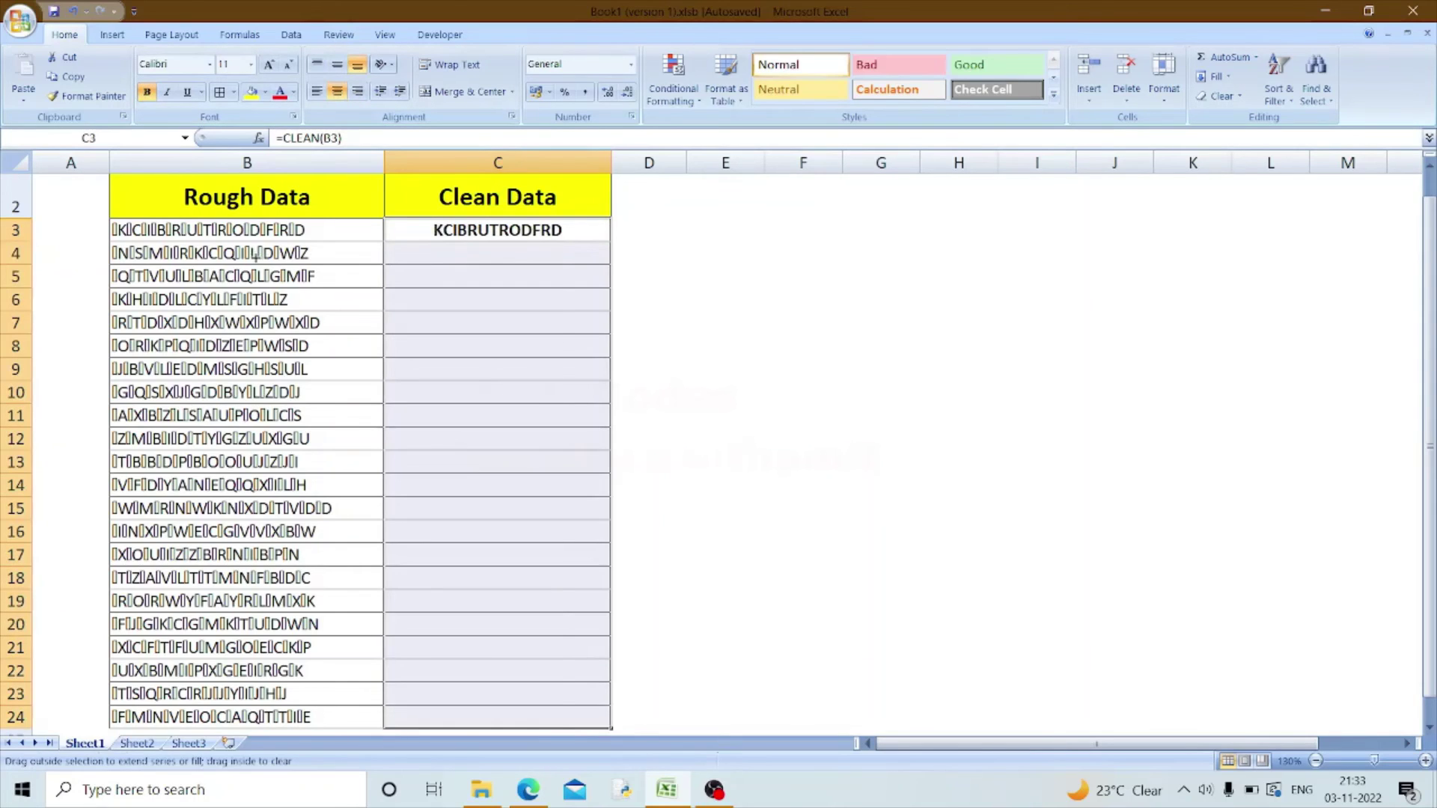
Step: Compare rough entries B3:B20 against cleaned results C3:C18, then clear the selection
drag(247, 230, 247, 603)
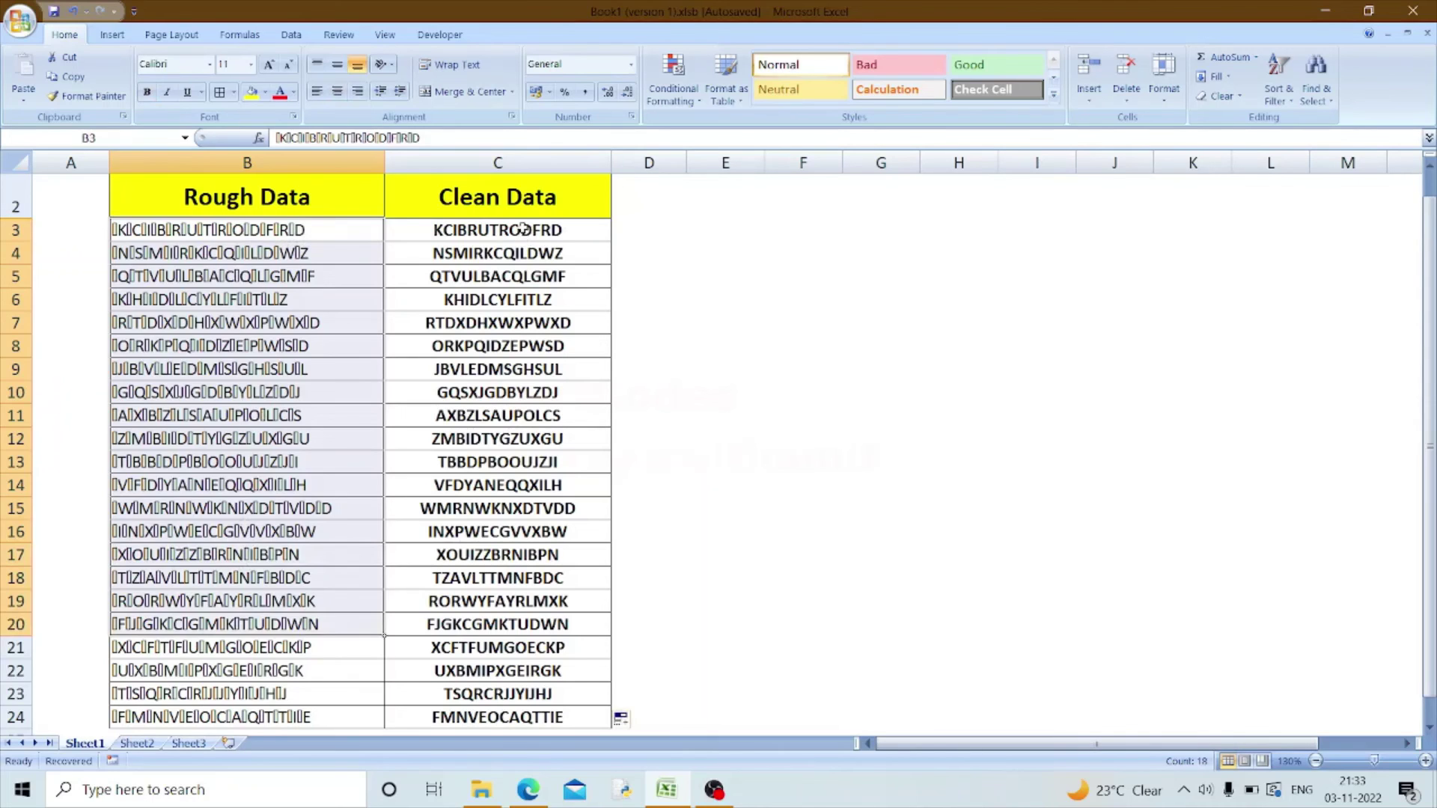
drag(523, 230, 506, 591)
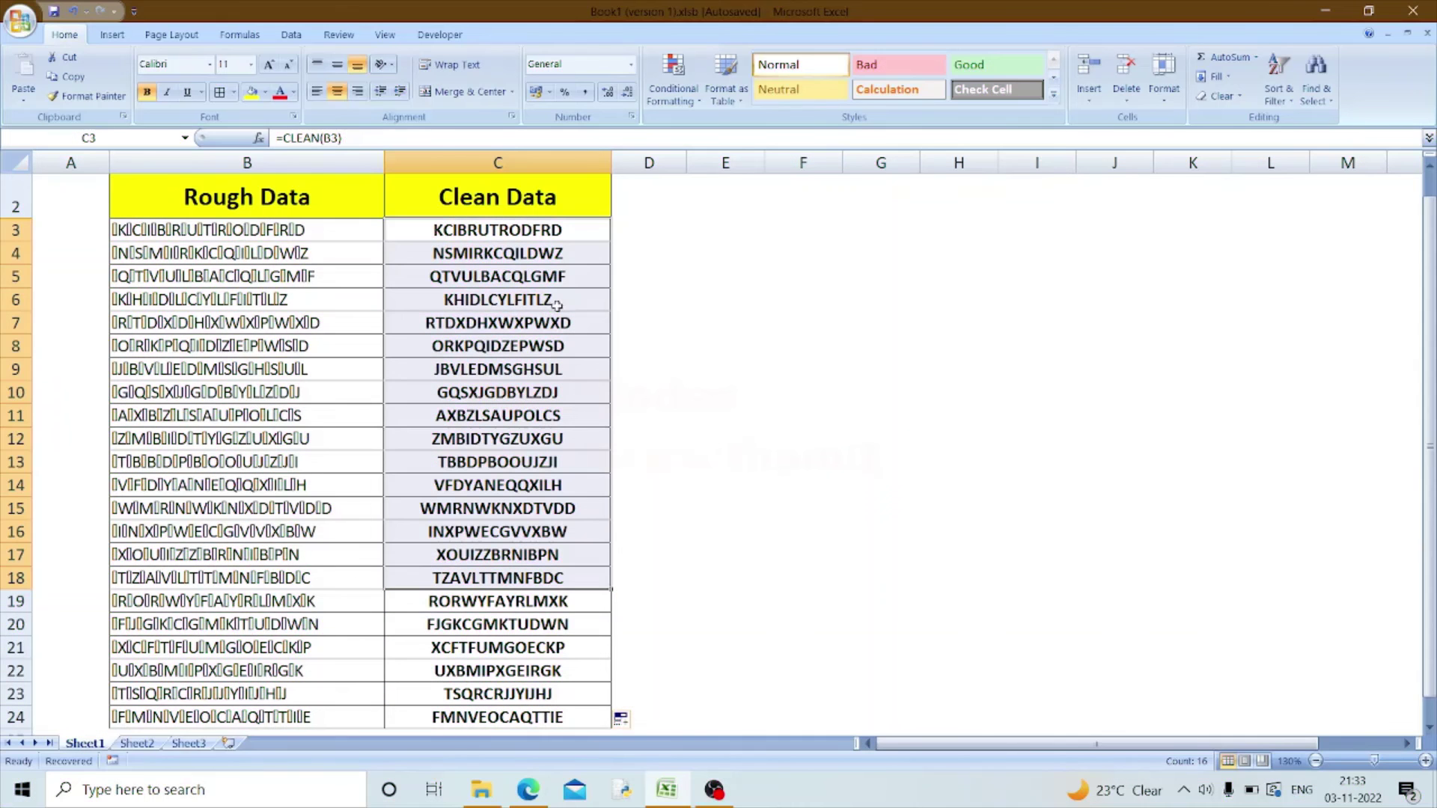
click(557, 305)
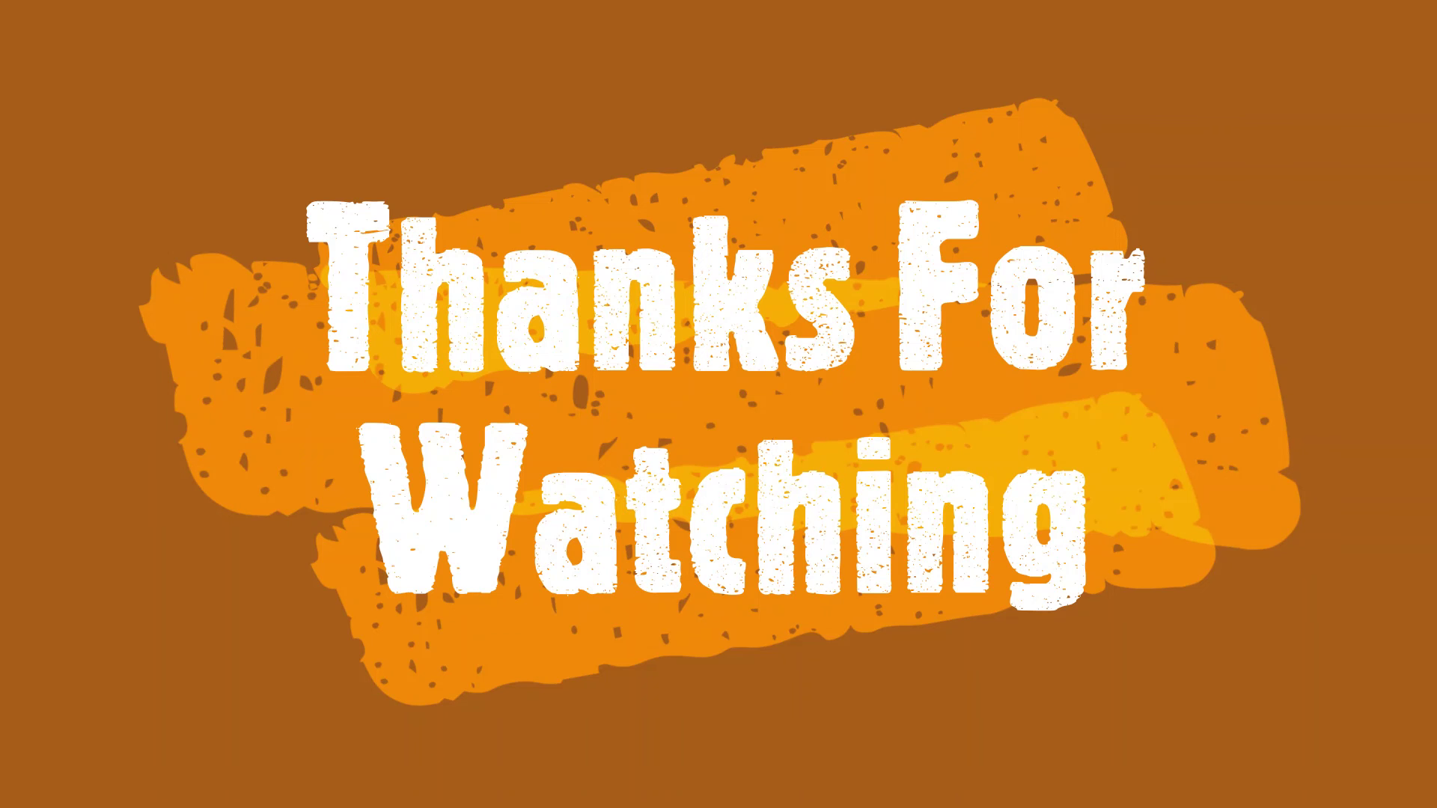